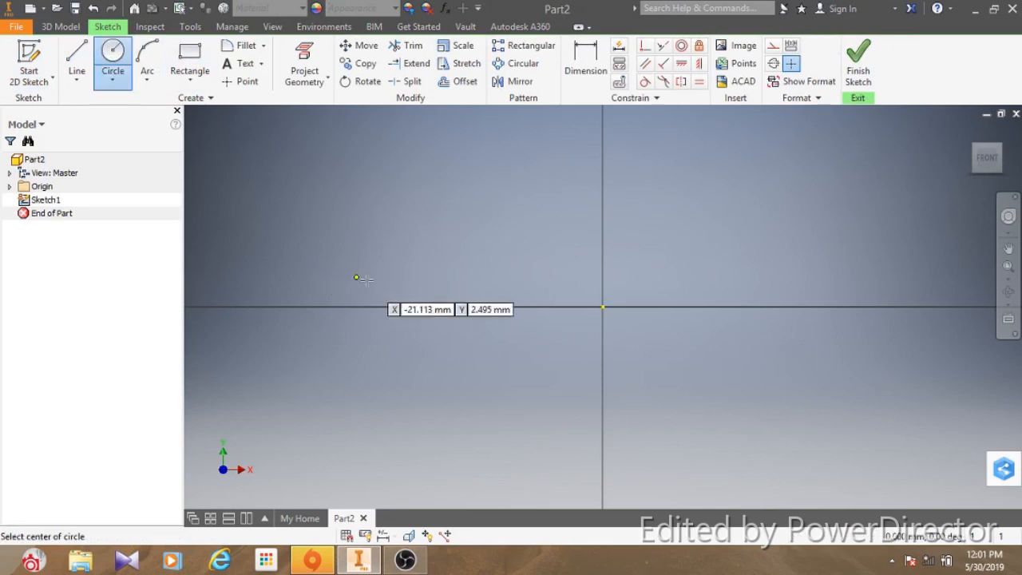
Step: Sketch two concentric circles centred on the origin with diameters of 20 mm and 40 mm
left_click(603, 308)
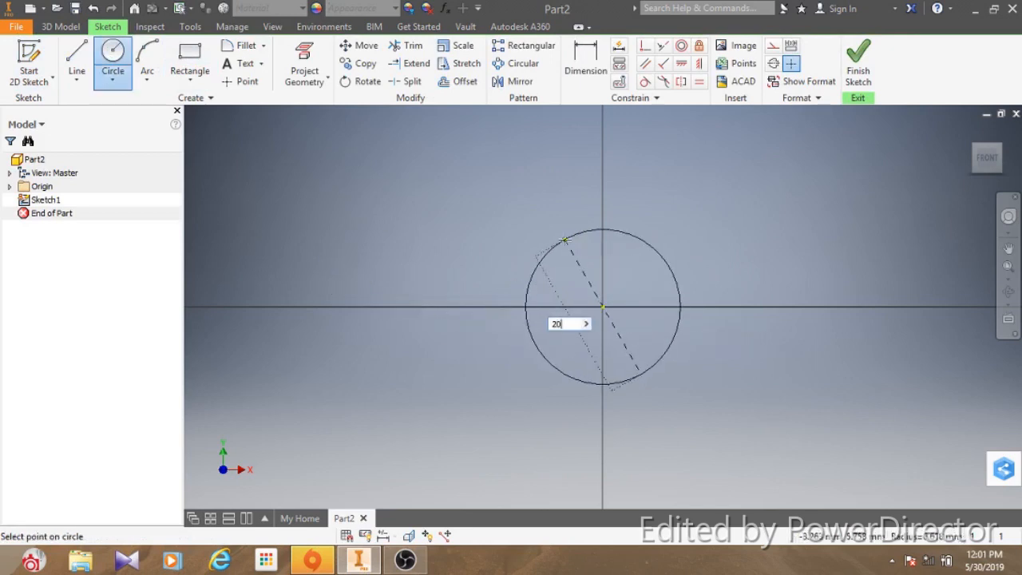
type("20")
key("Return")
left_click(603, 306)
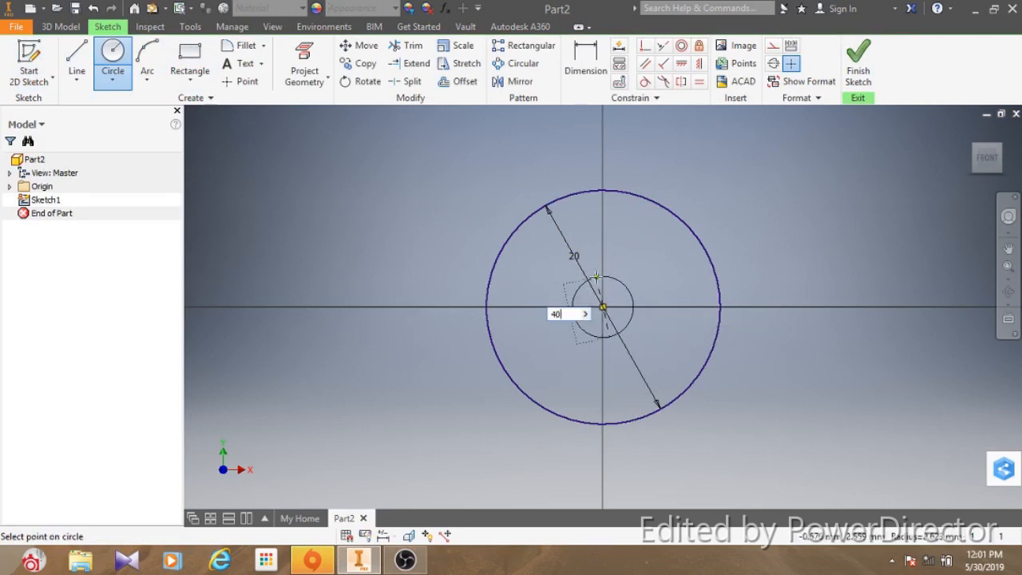
type("40")
key("Return")
scroll(596, 277, "down", 3)
scroll(597, 277, "up", 4)
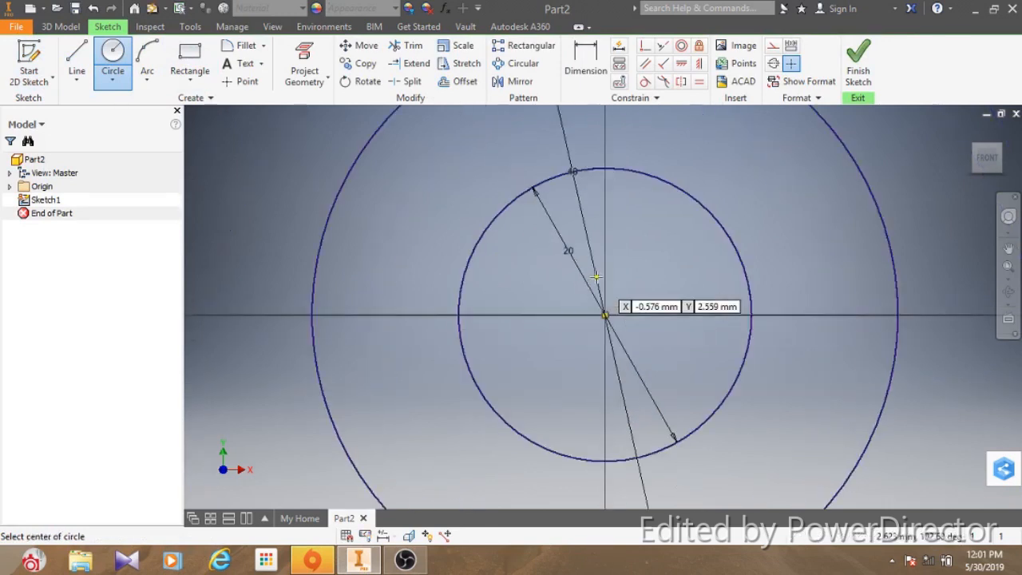
right_click(599, 278)
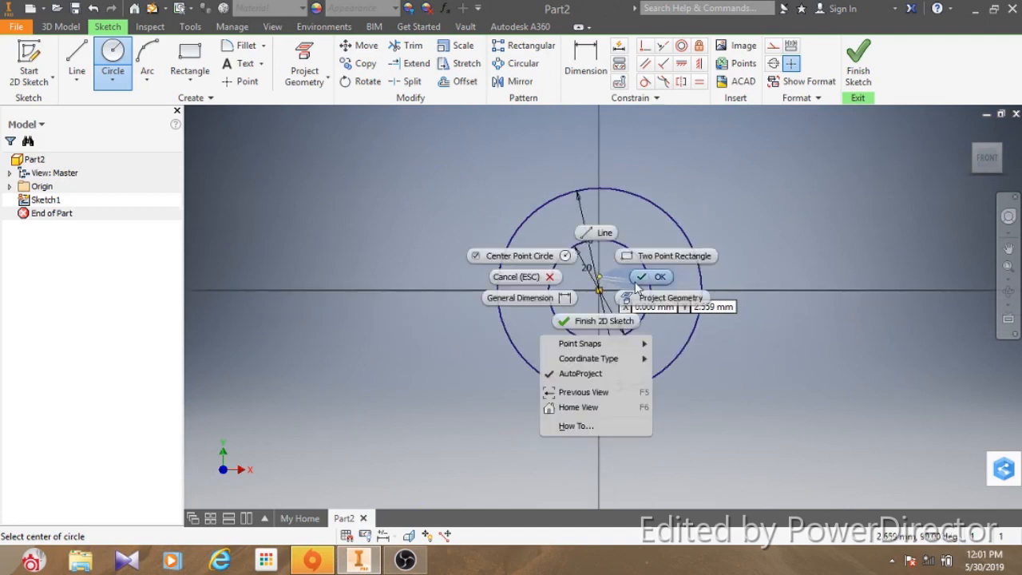
left_click(653, 276)
Step: Draw a 40 mm vertical line straight down from the common centre of the circles
left_click(77, 57)
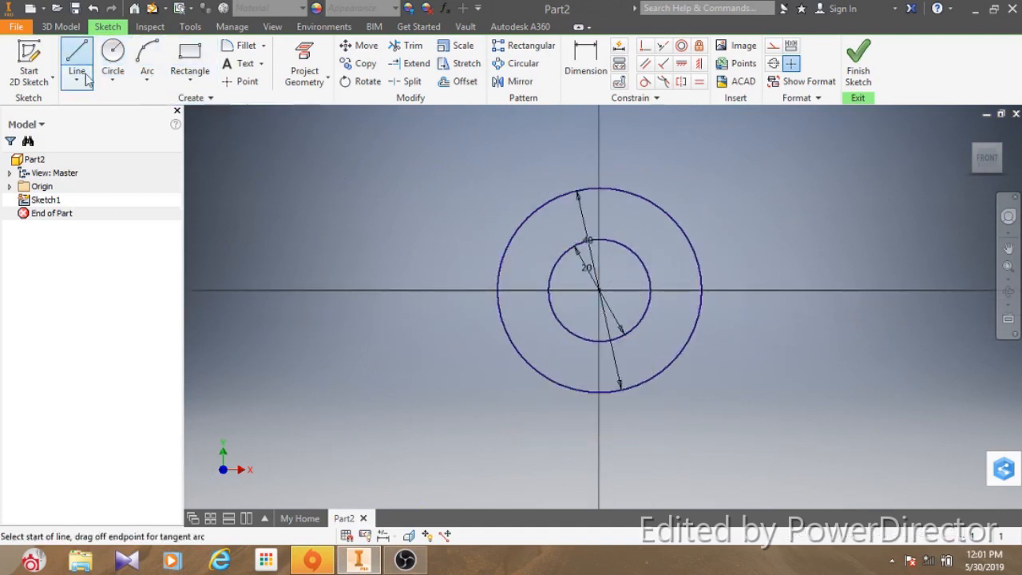
mouse_move(1018, 471)
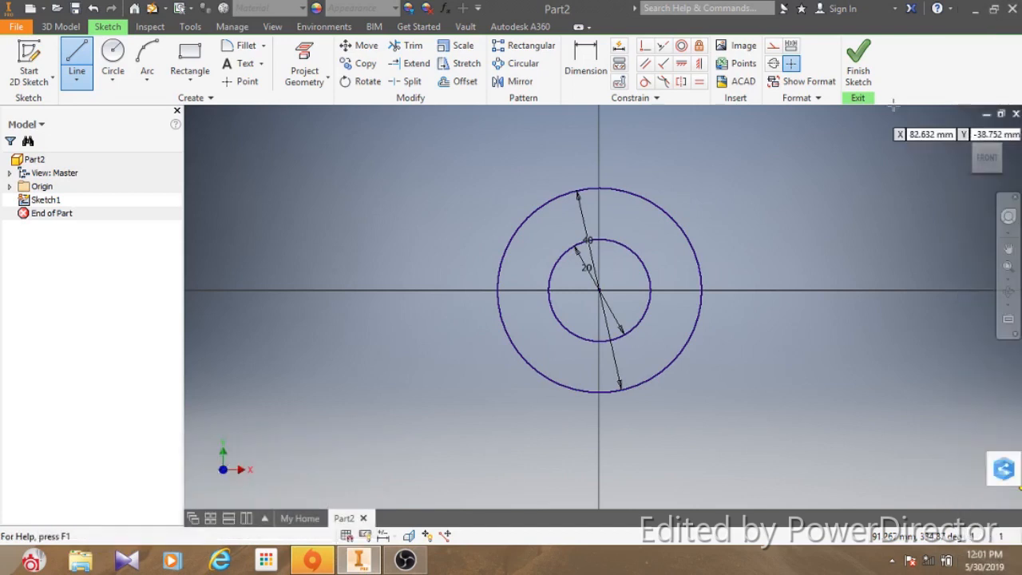
left_click(598, 290)
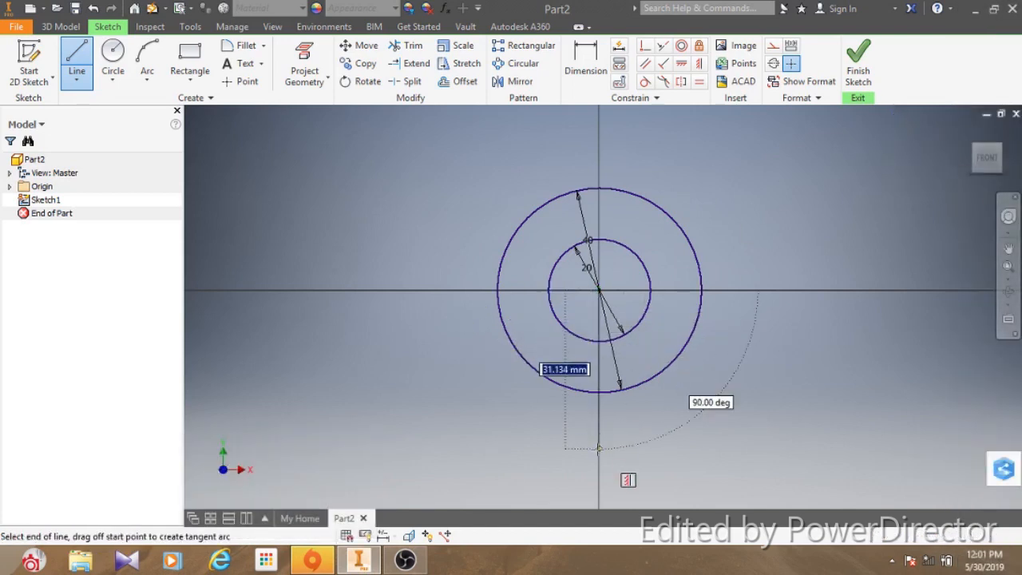
type("40")
key("Tab")
key("Return")
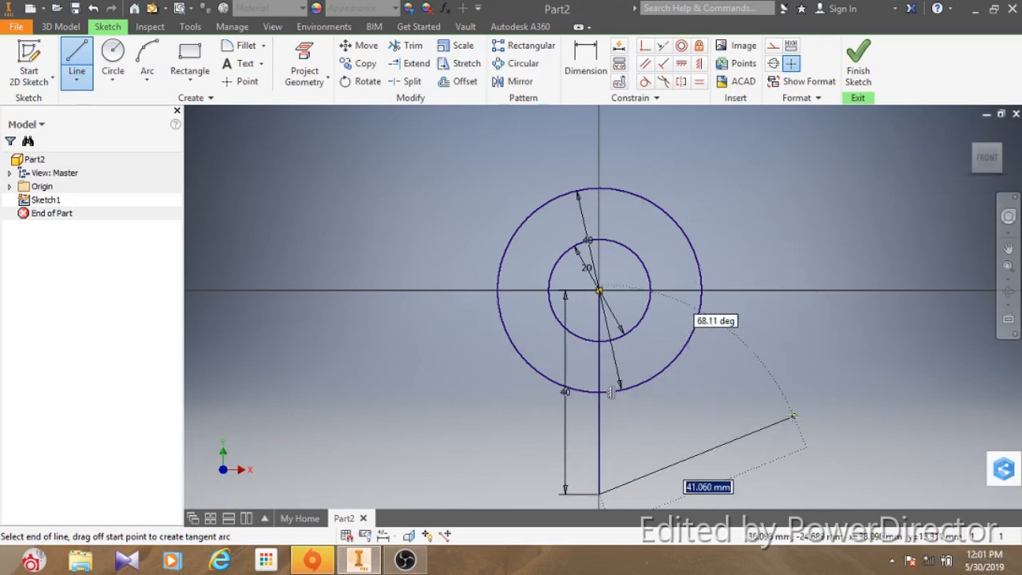
scroll(780, 404, "down", 4)
scroll(772, 399, "up", 2)
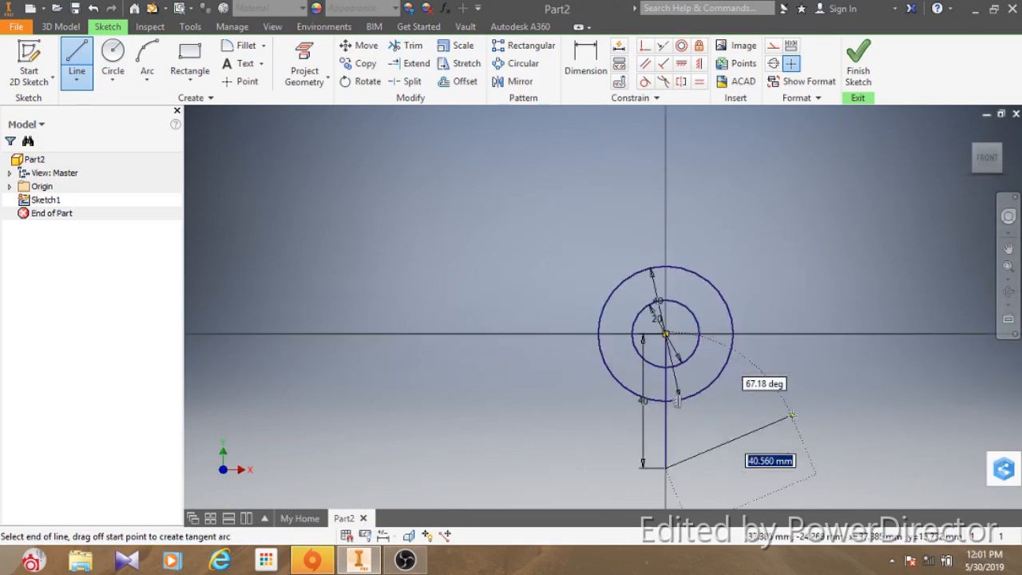
right_click(857, 448)
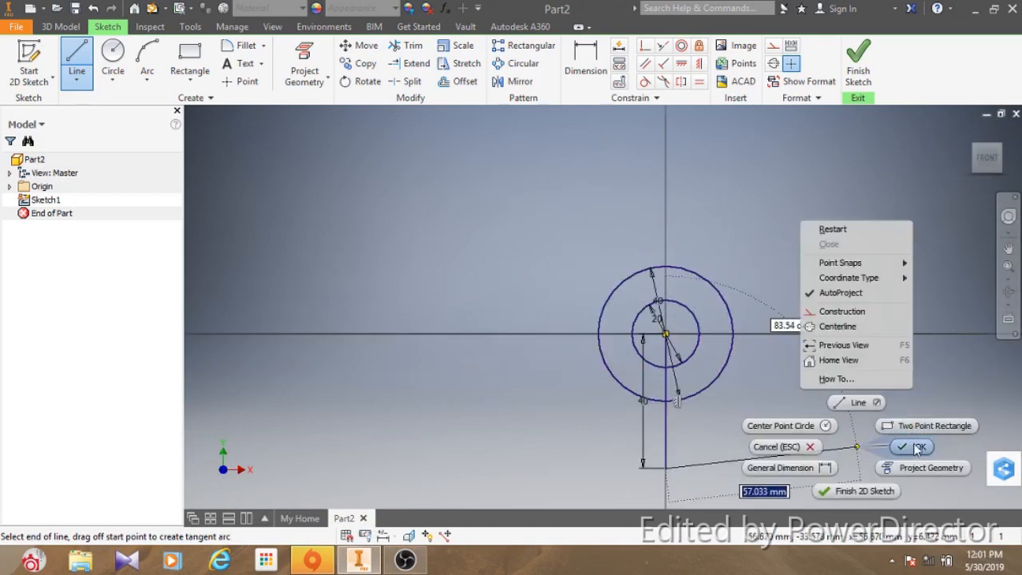
left_click(912, 446)
Step: From the lower end of the vertical line, draw an 80 mm horizontal line away to +X and a 5 mm line downward
left_click(1008, 250)
left_click_drag(759, 345, 504, 278)
right_click(504, 277)
left_click(561, 274)
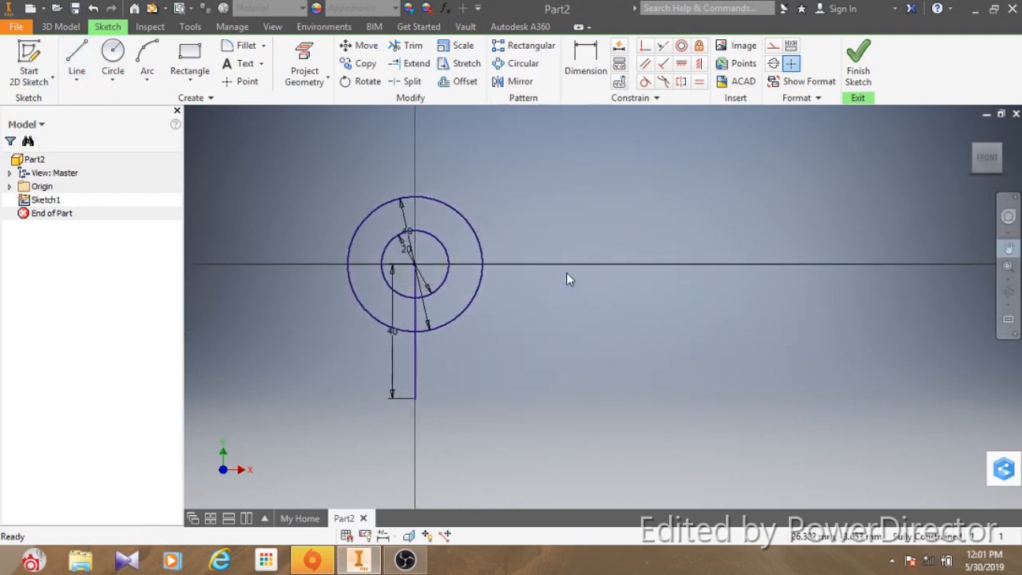
left_click(75, 58)
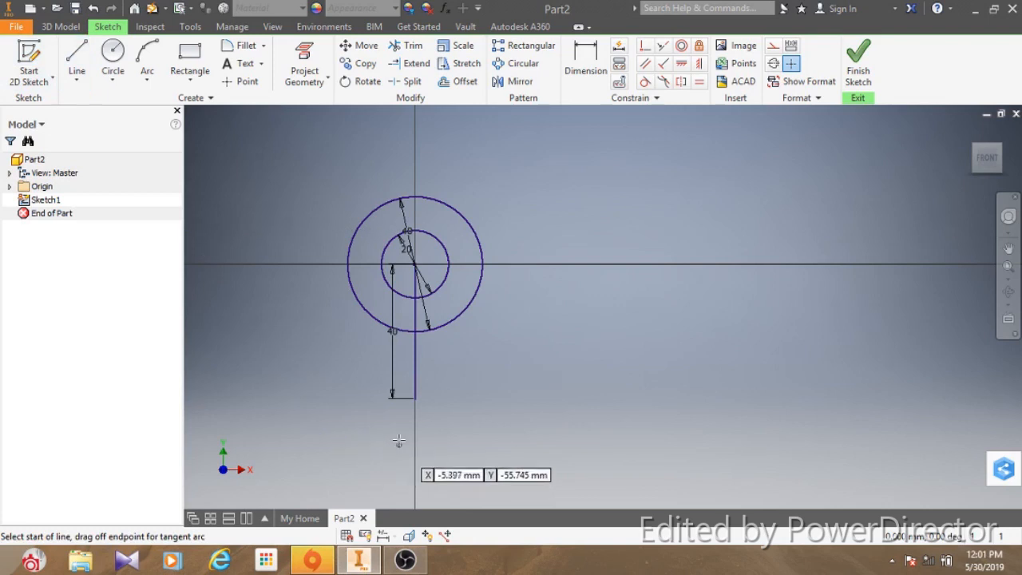
left_click(414, 398)
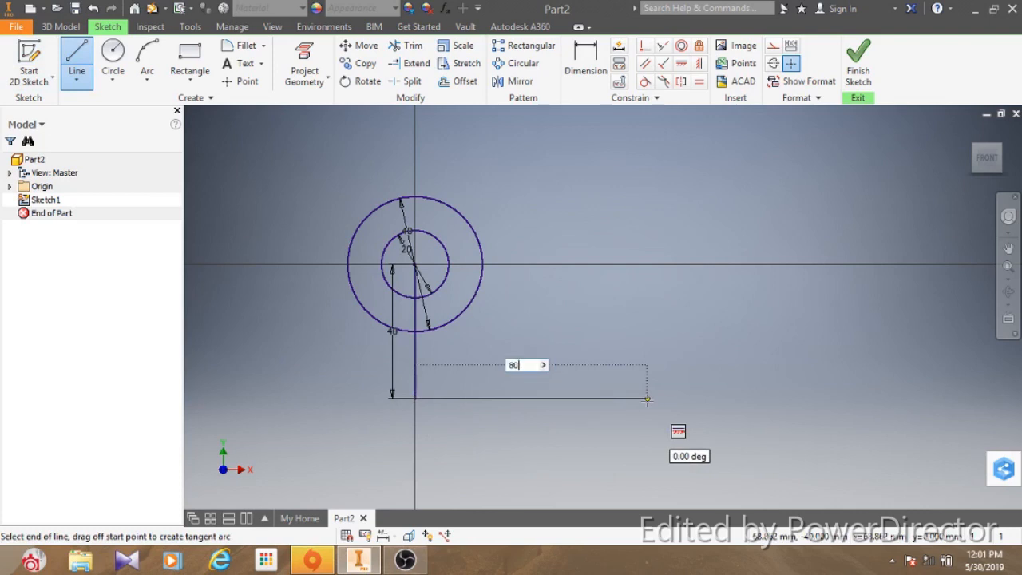
type("80")
key("Return")
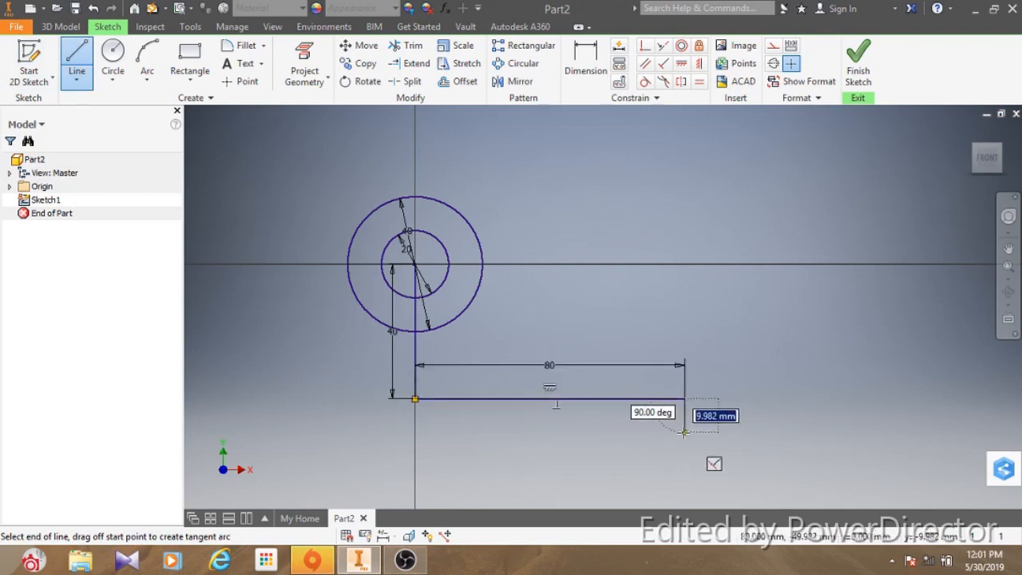
type("5")
key("Return")
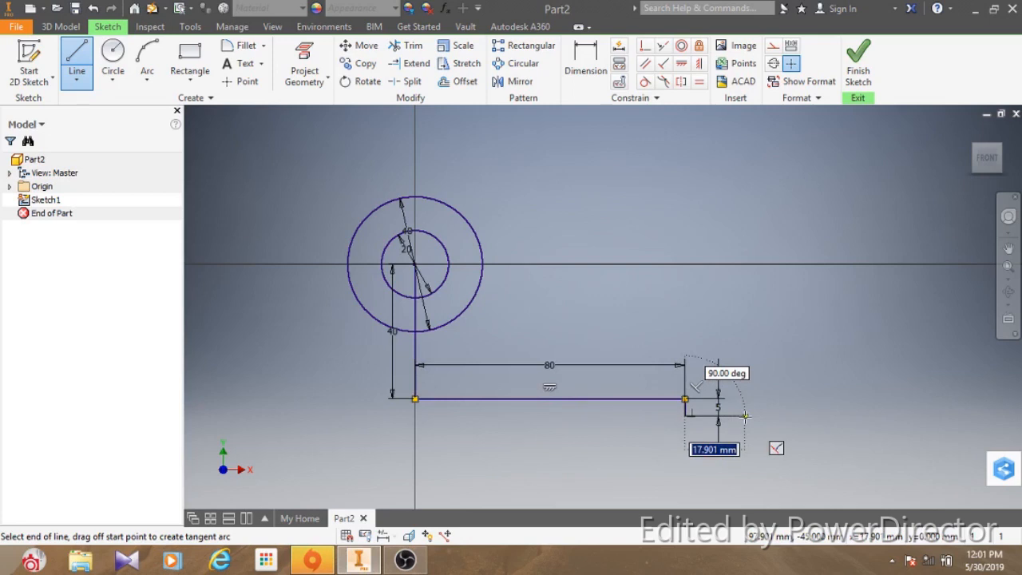
Step: Continue the profile with a 10 mm horizontal line, a 20 mm line upward and a horizontal line about 80 mm long back toward the circles
type("10")
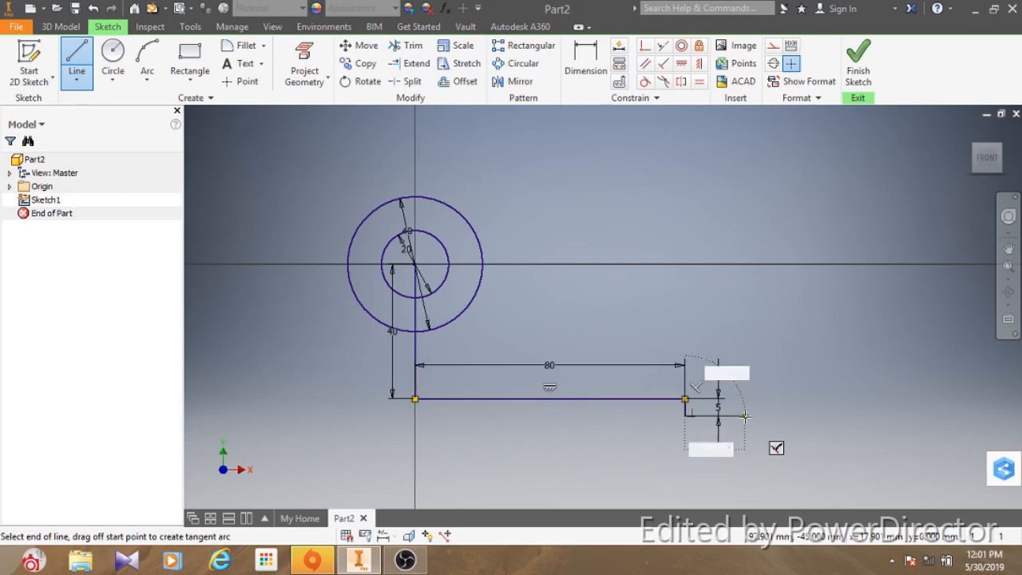
key("Return")
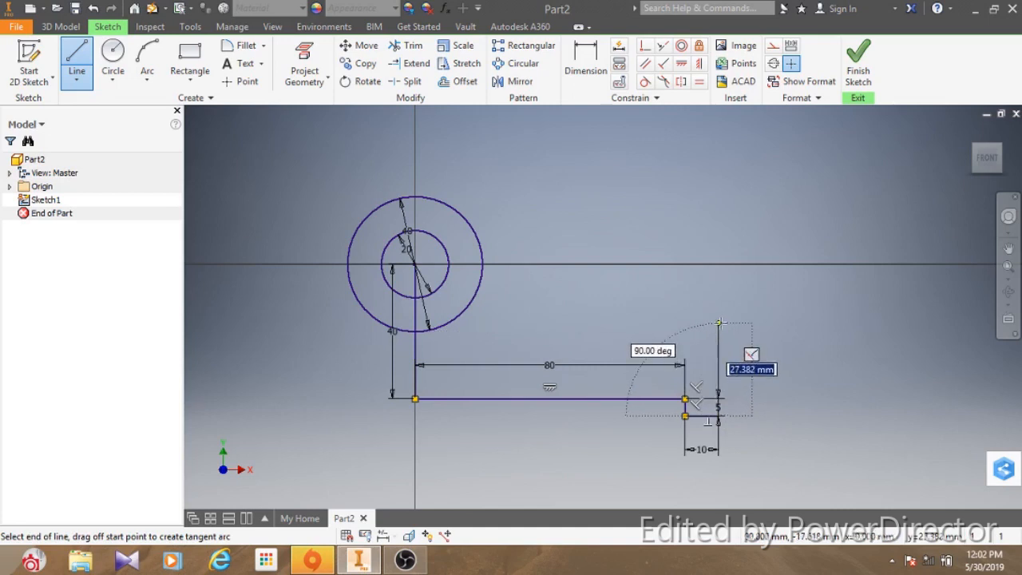
type("20")
key("Return")
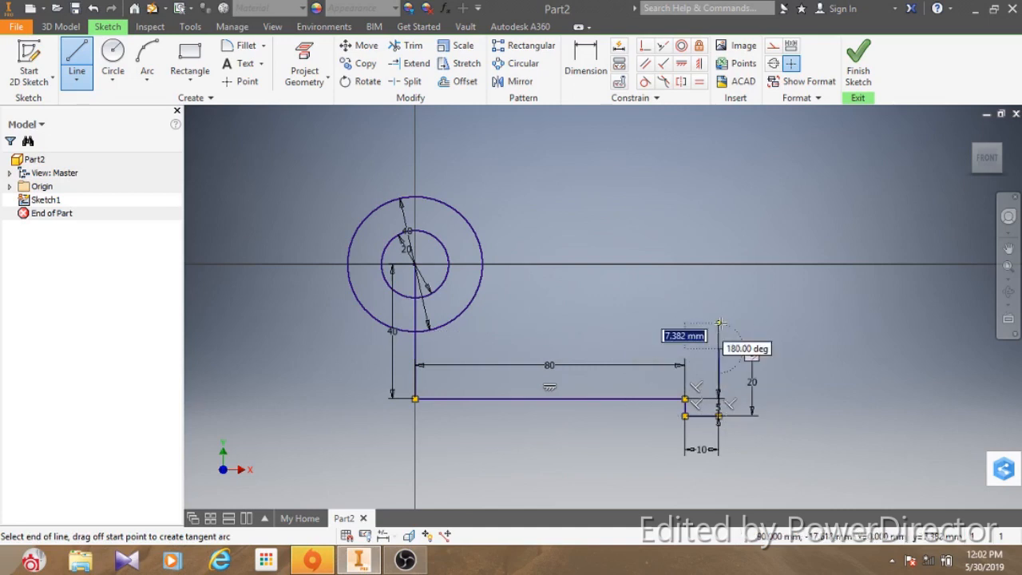
right_click(446, 345)
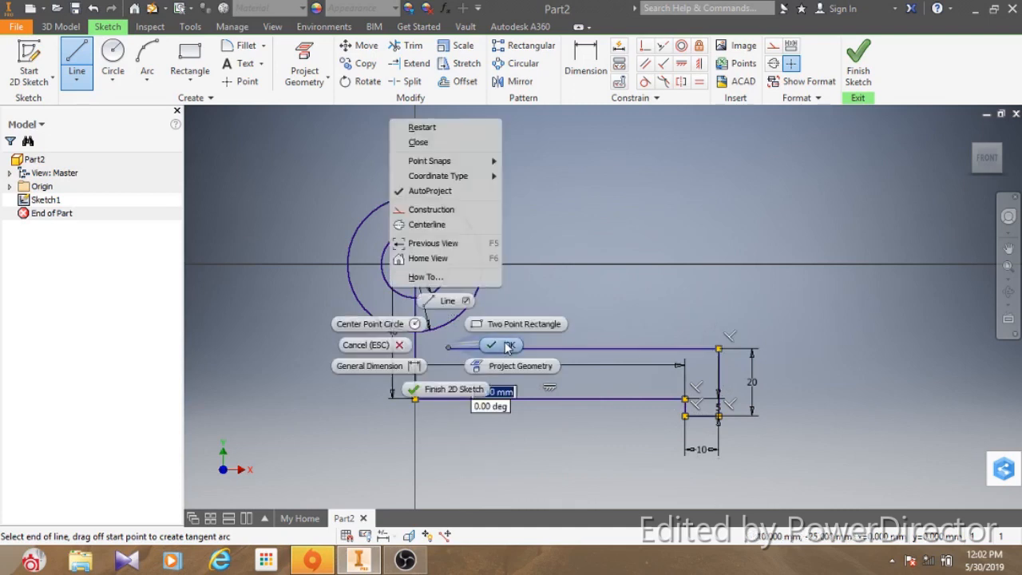
left_click(509, 345)
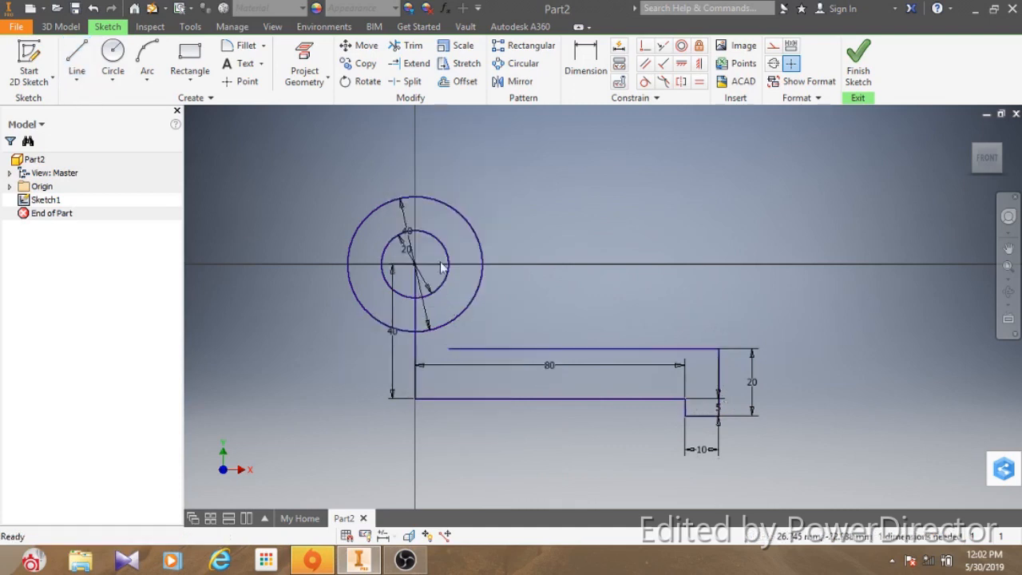
Step: Draw a vertical line from the outer circle's +X side down to the upper horizontal line
left_click(73, 51)
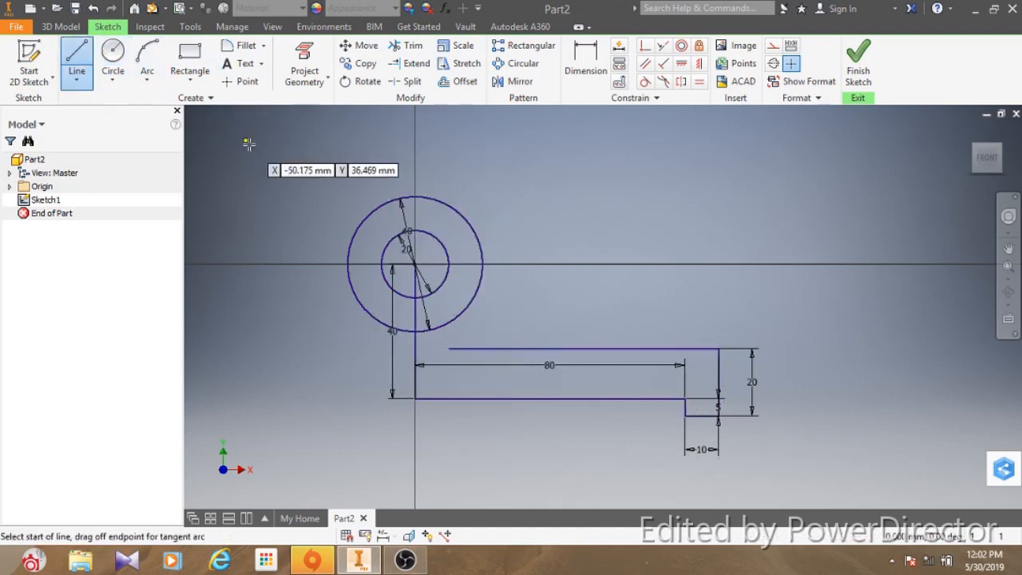
left_click(470, 225)
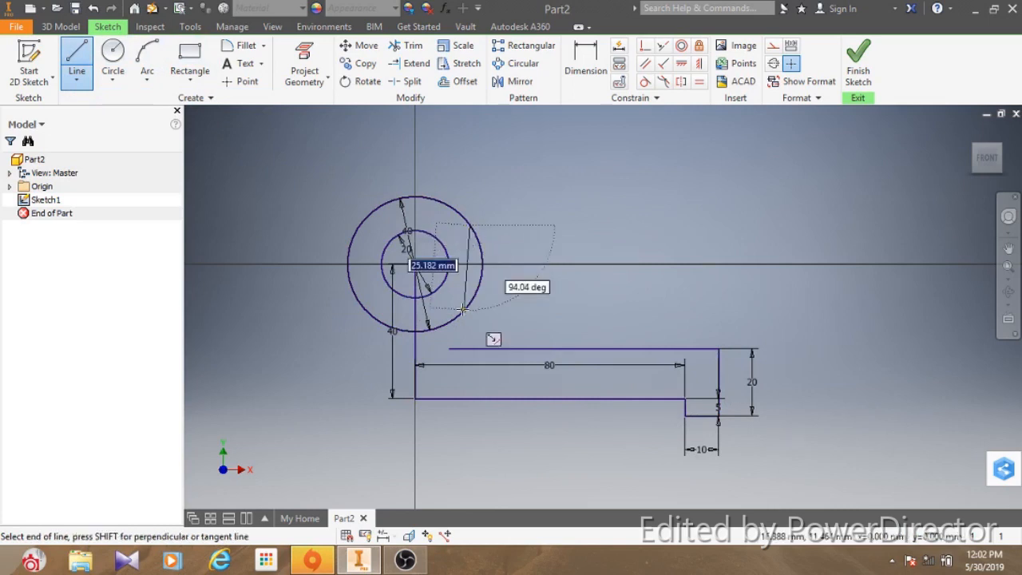
left_click(471, 348)
right_click(471, 348)
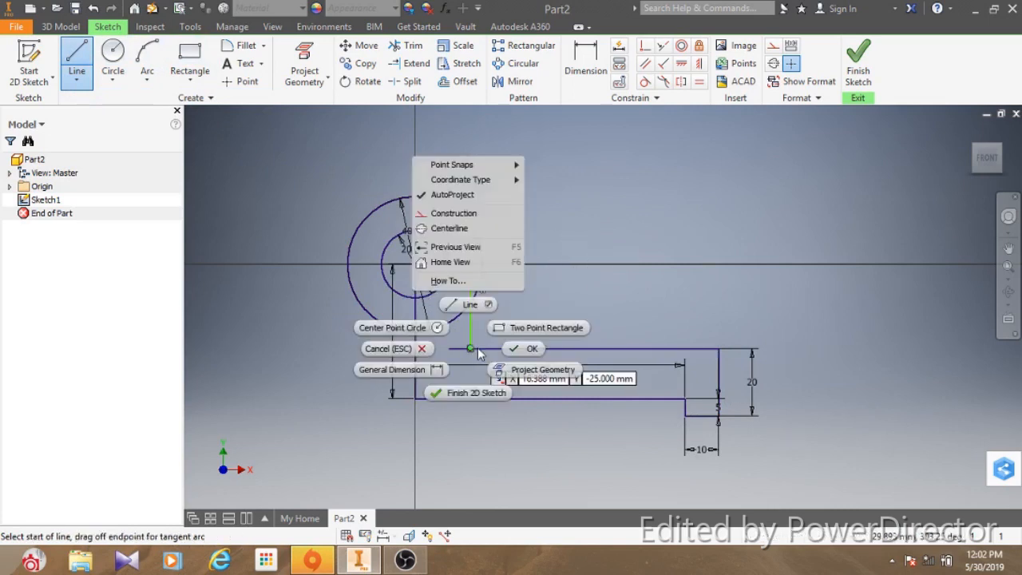
left_click(512, 351)
Step: Apply a tangent constraint between the 40 mm circle and the new vertical line
left_click(645, 83)
left_click(471, 249)
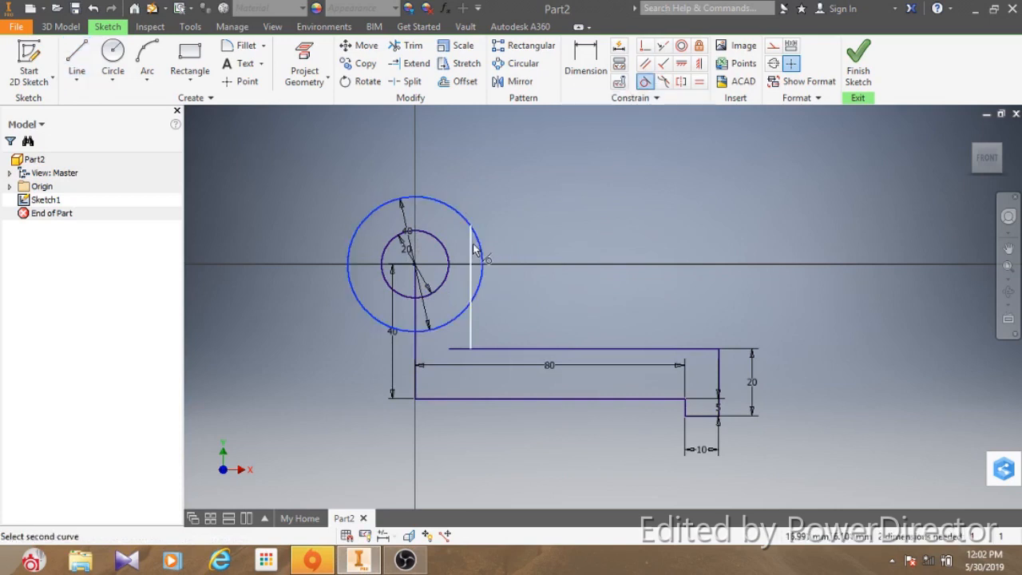
left_click(469, 244)
right_click(618, 229)
left_click(617, 220)
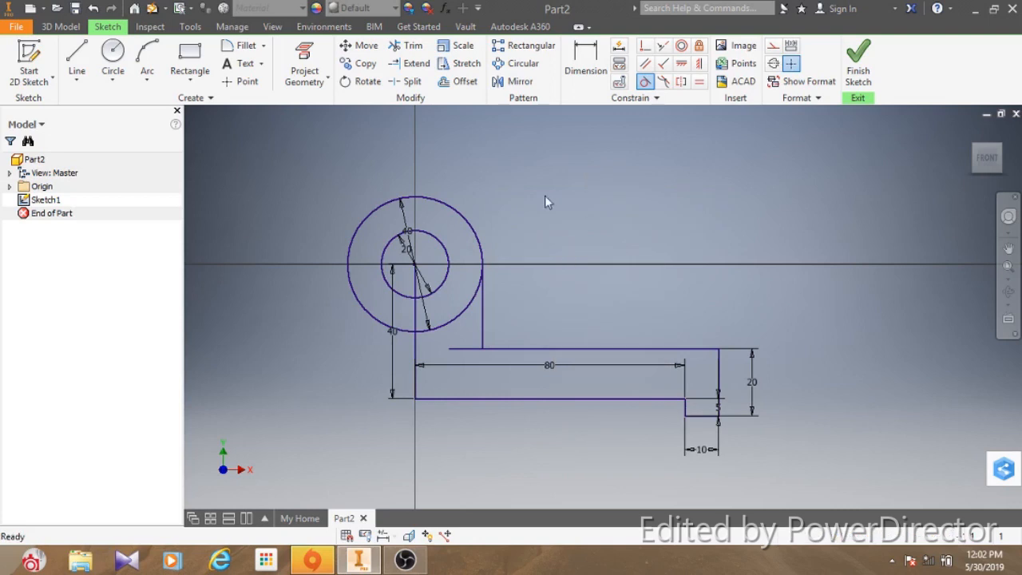
Step: Trim the upper horizontal line's overhang and the centre line between the circles, and try to trim its remainder inside the small circle
left_click(411, 46)
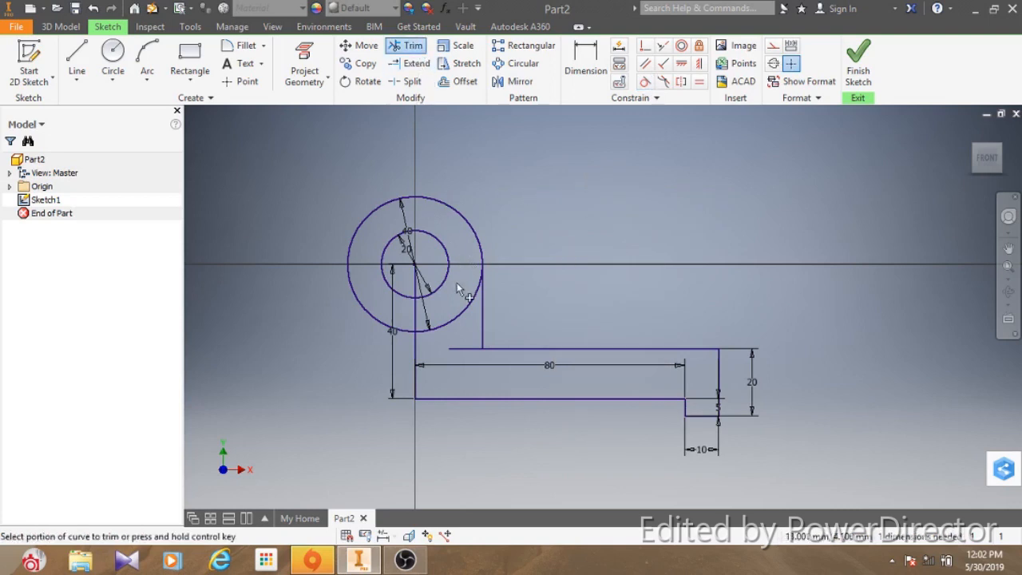
left_click(468, 349)
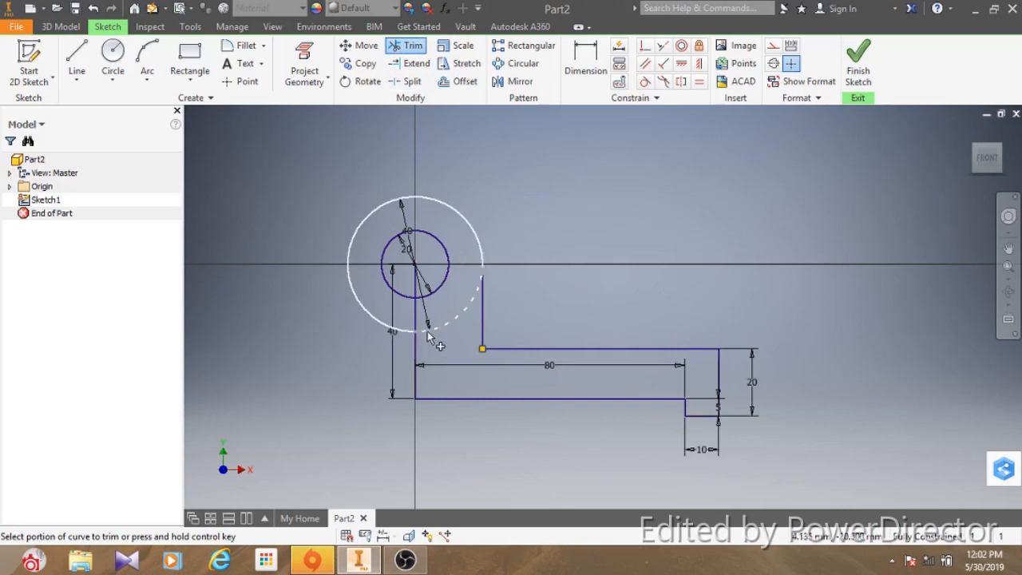
left_click(415, 279)
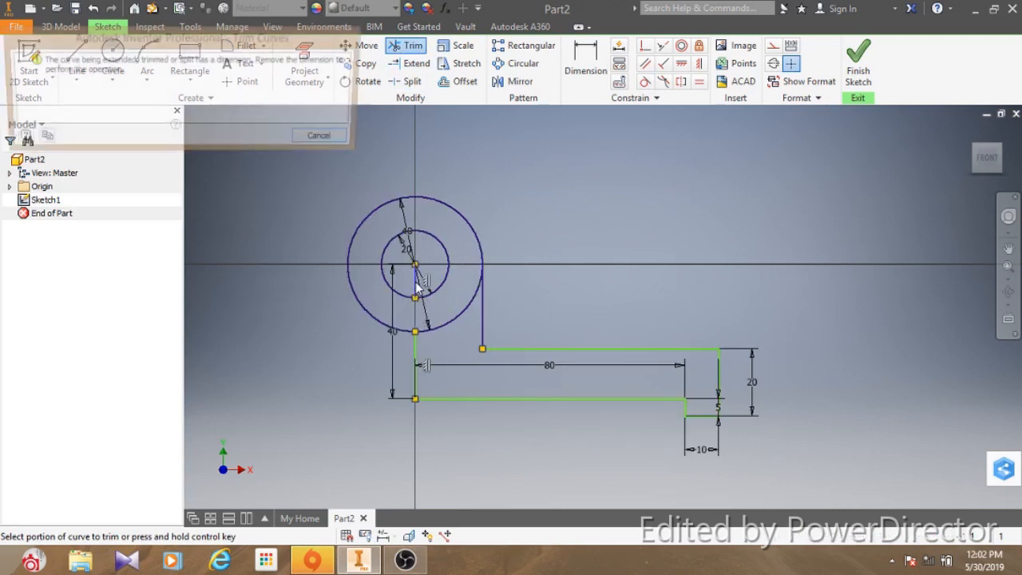
left_click(327, 139)
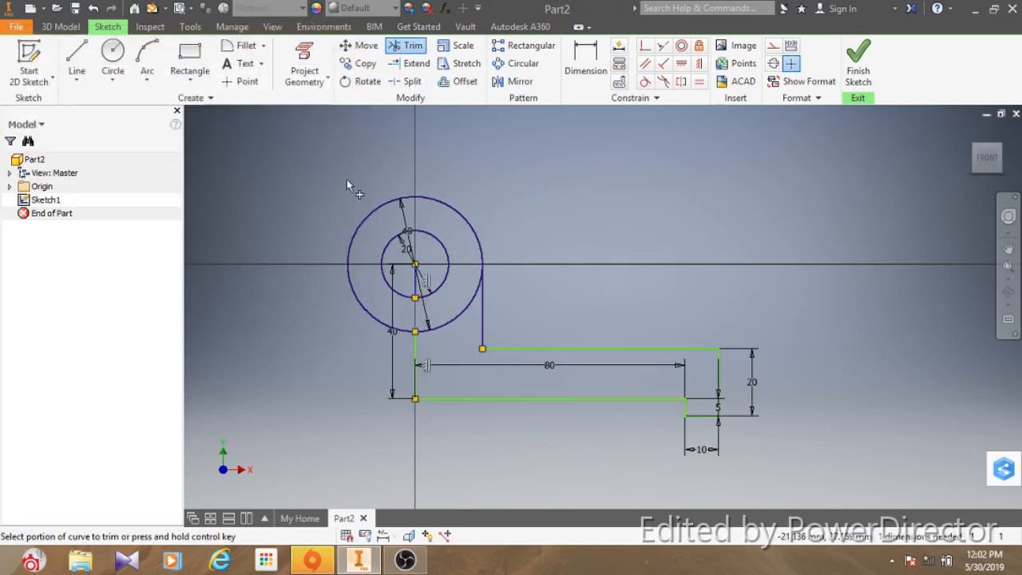
Step: Finish the sketch to look over the whole profile, and undo the exit to return to sketch editing
left_click(857, 62)
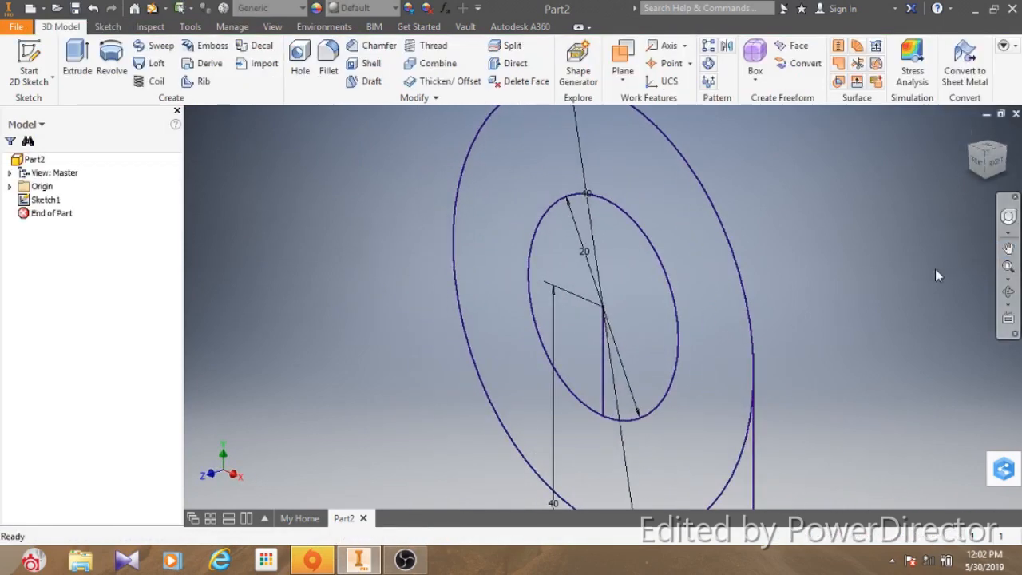
left_click(1009, 250)
scroll(686, 297, "down", 5)
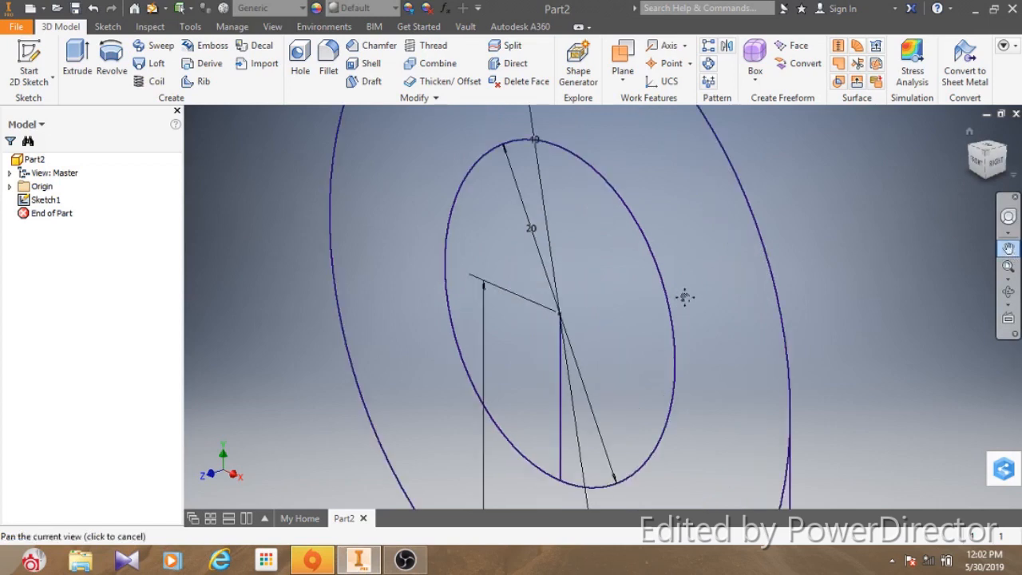
left_click_drag(679, 308, 417, 209)
scroll(523, 315, "down", 2)
right_click(662, 266)
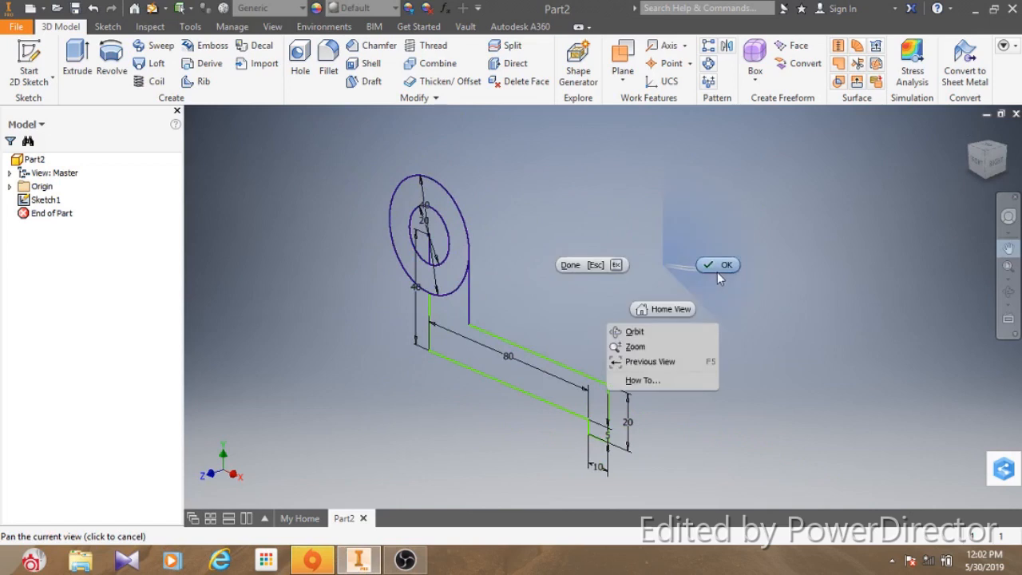
left_click(719, 266)
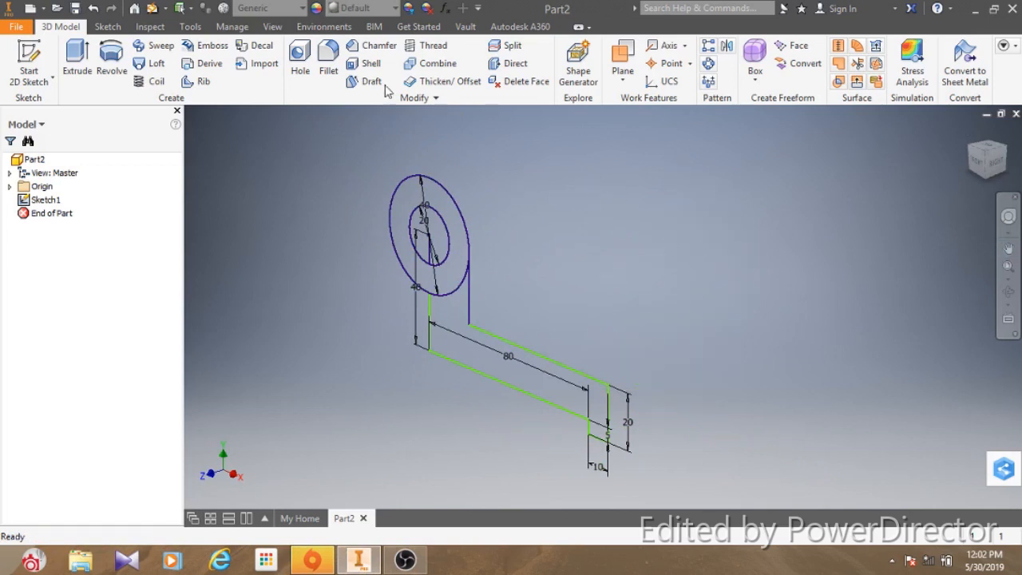
left_click(91, 13)
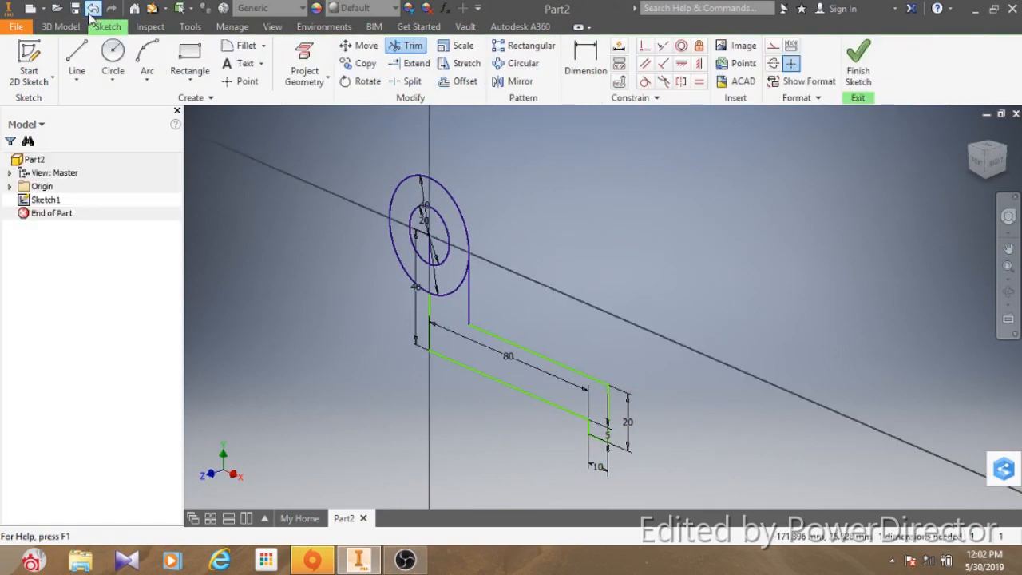
Step: Trim the outer circle's arc between the centre line and the vertical tangent line, and finish the sketch
left_click(409, 46)
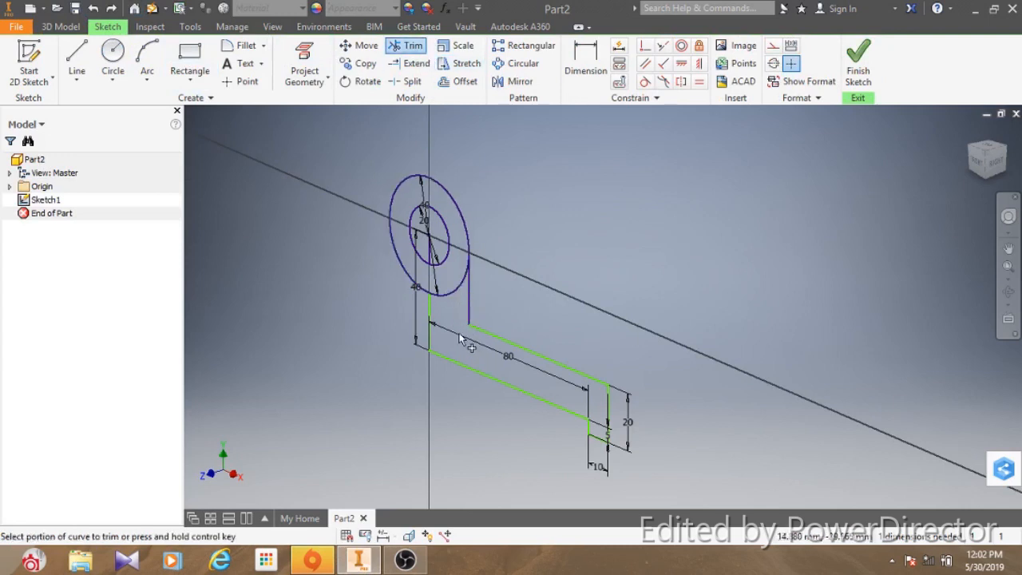
left_click(449, 295)
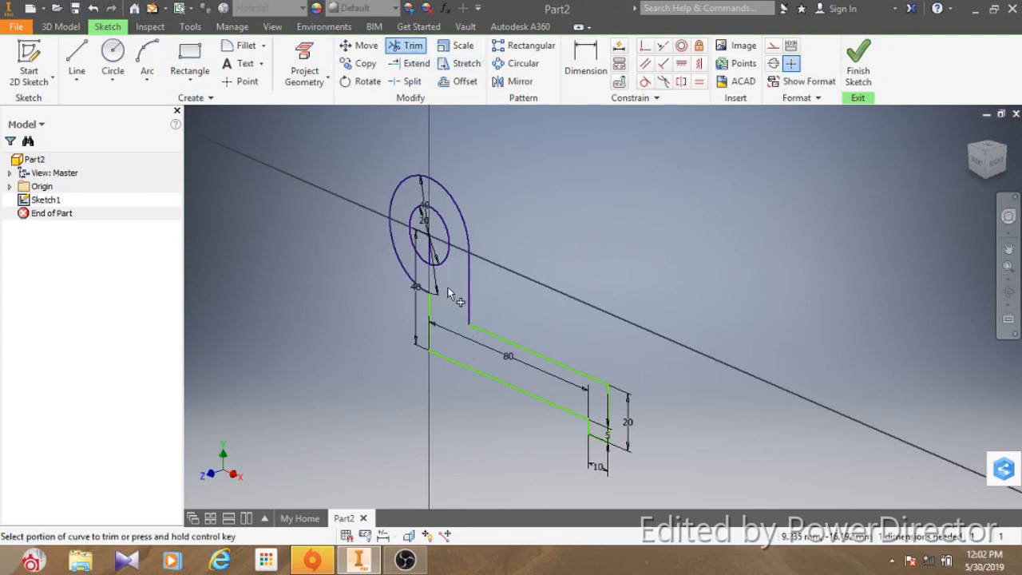
right_click(541, 237)
left_click(610, 237)
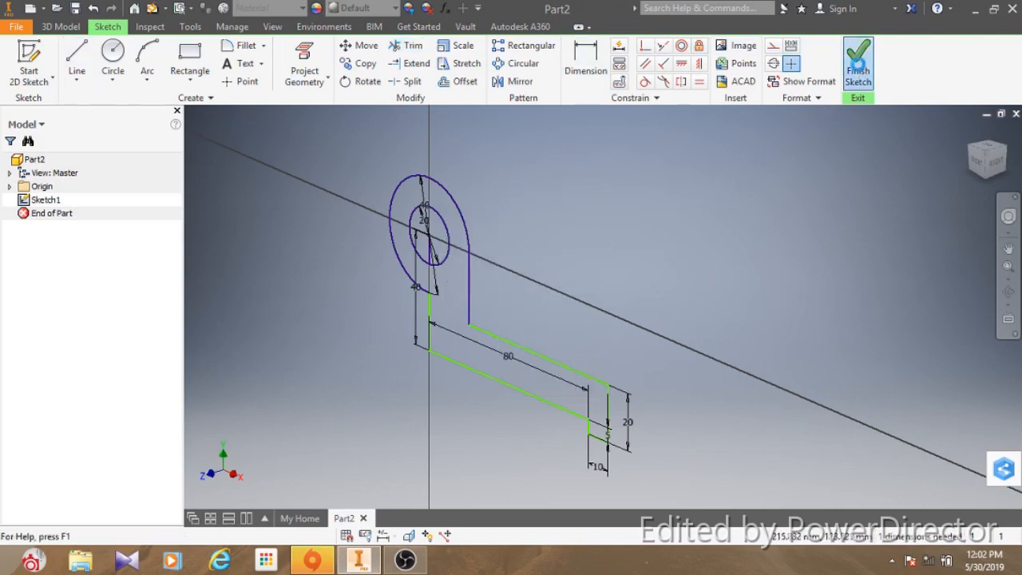
left_click(859, 56)
Step: Extrude the bracket profile 45 mm symmetrically about the sketch plane
left_click(78, 60)
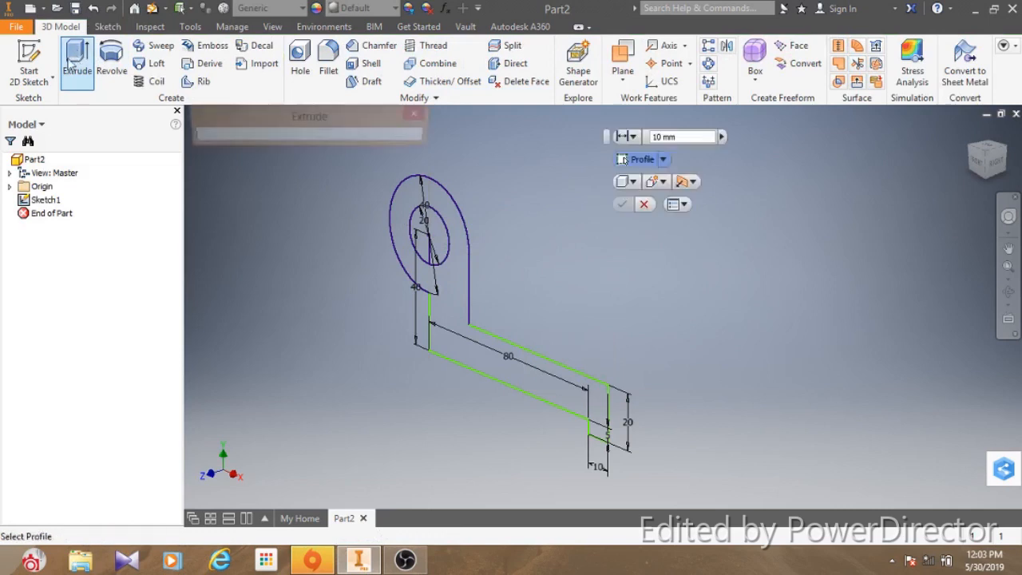
left_click(660, 136)
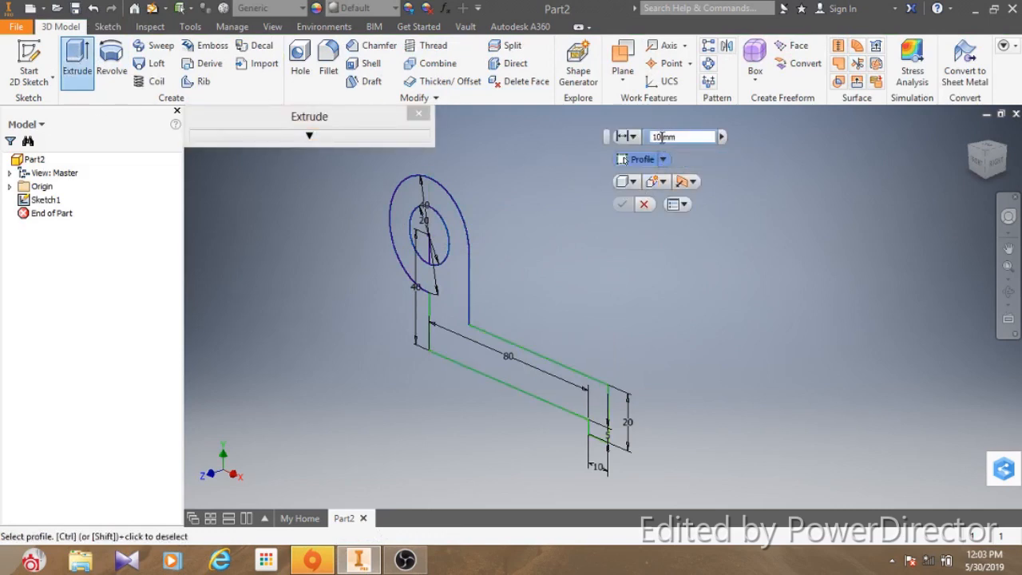
key("BackSpace")
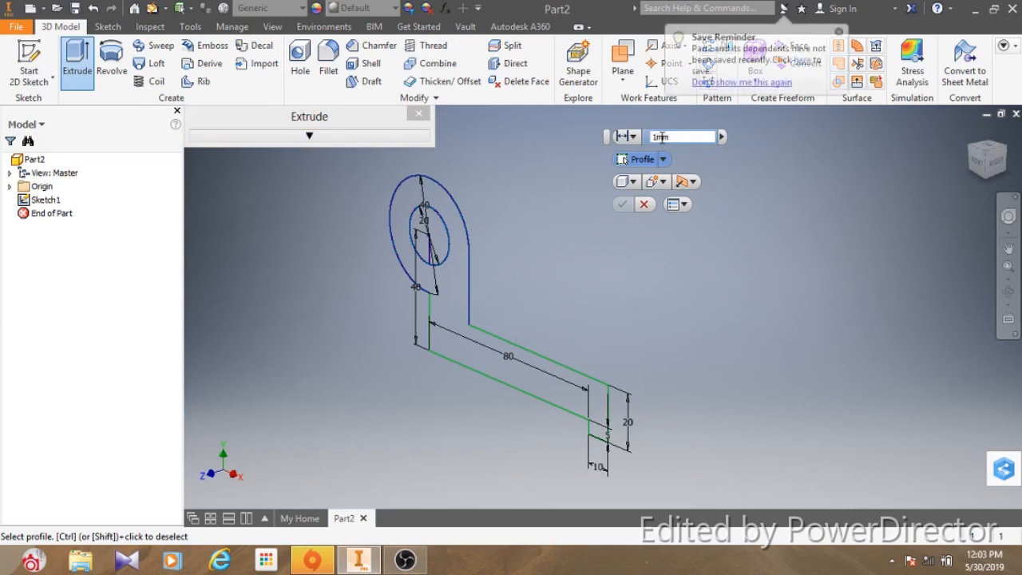
left_click(679, 184)
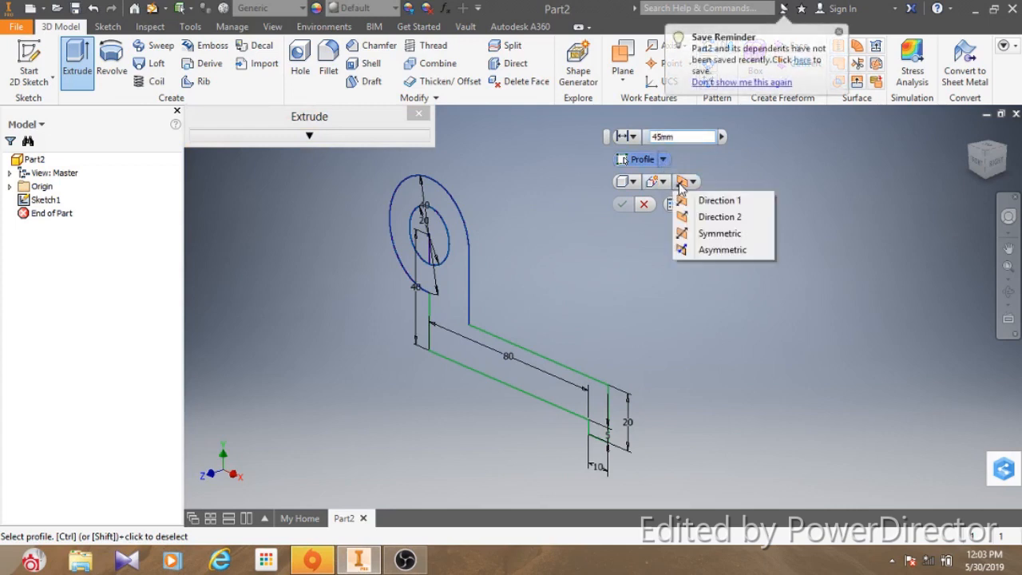
left_click(704, 234)
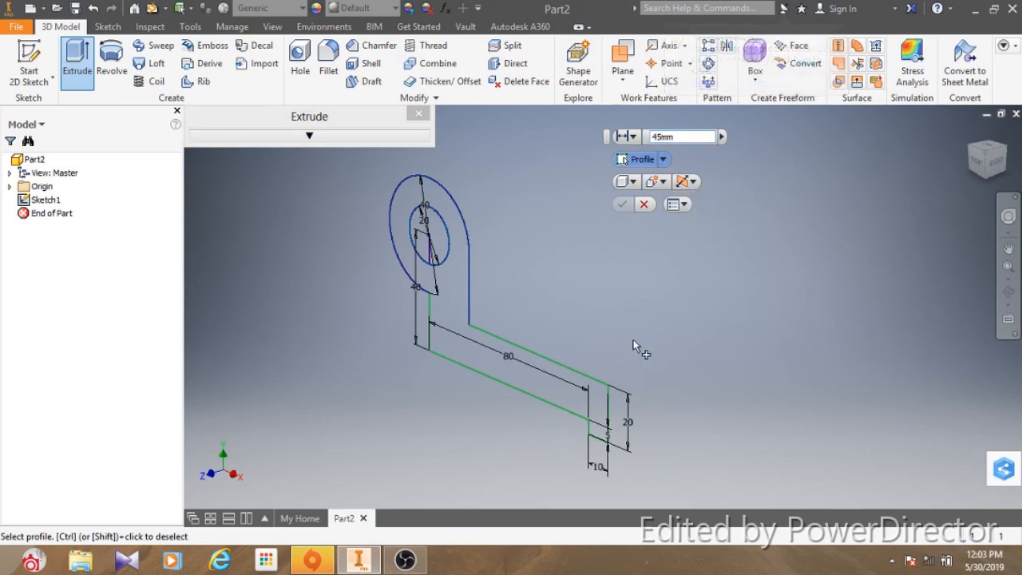
left_click(573, 390)
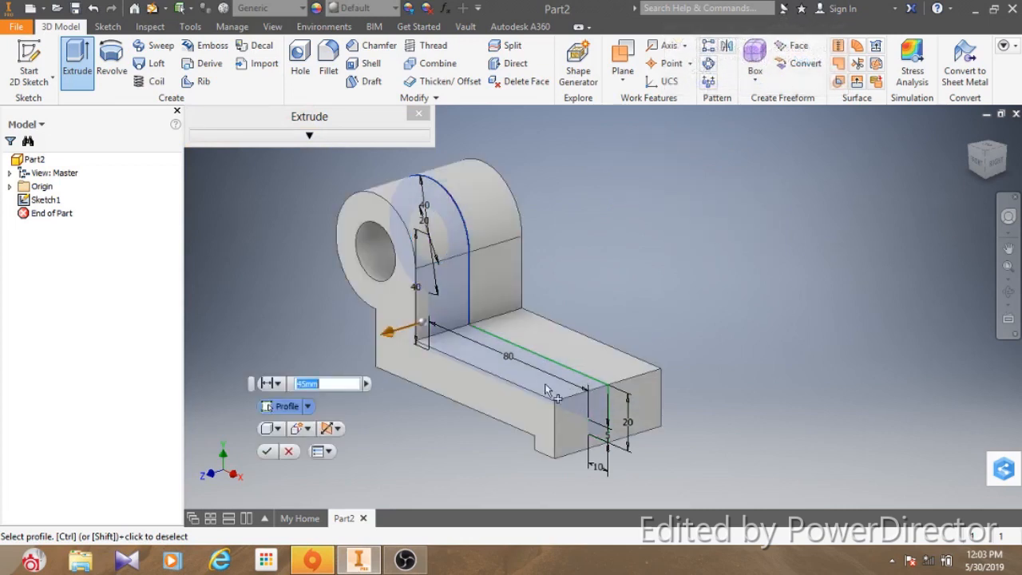
left_click(268, 452)
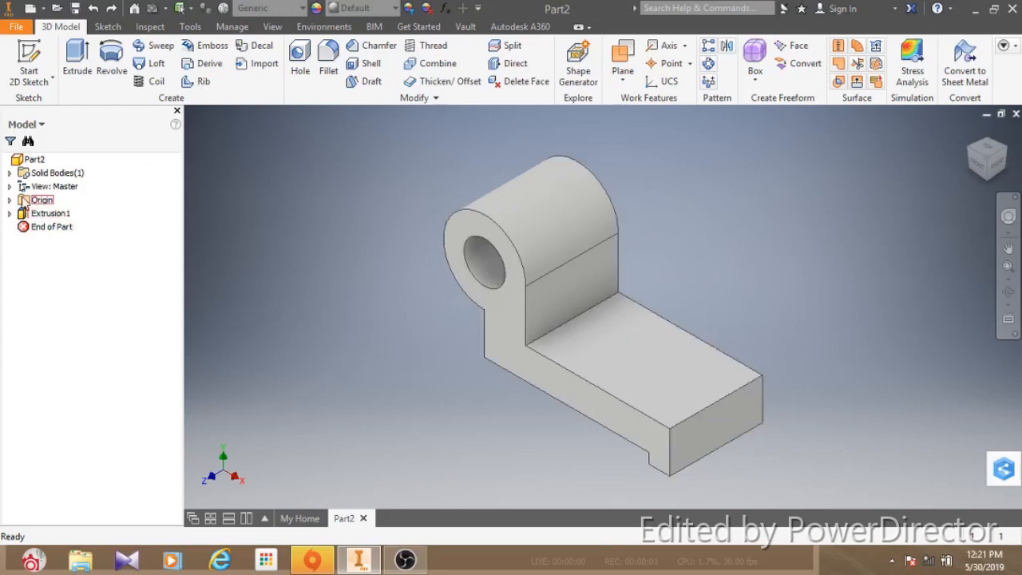
Step: Start a new sketch on the origin's XY plane
left_click(9, 199)
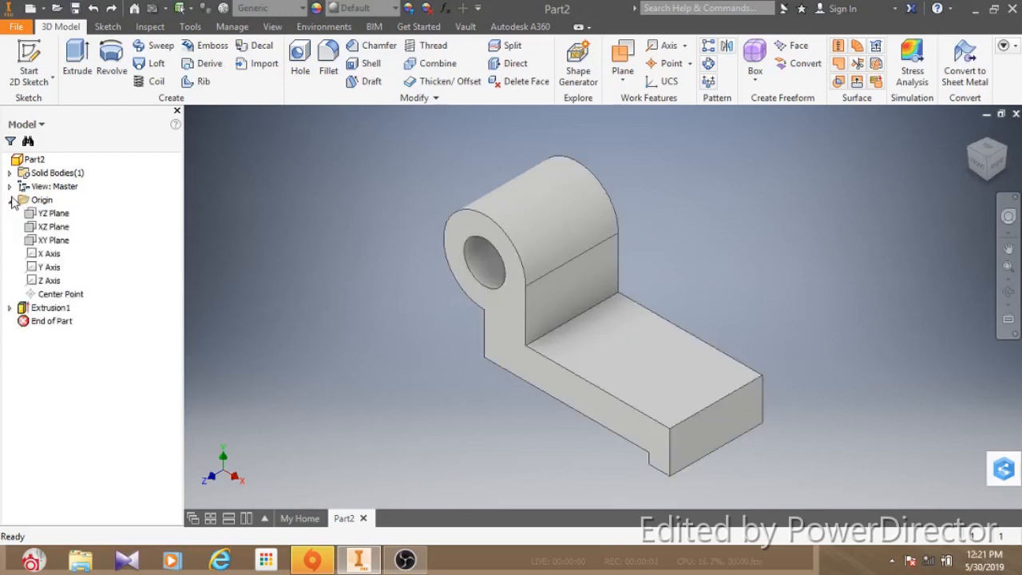
left_click(59, 247)
right_click(58, 249)
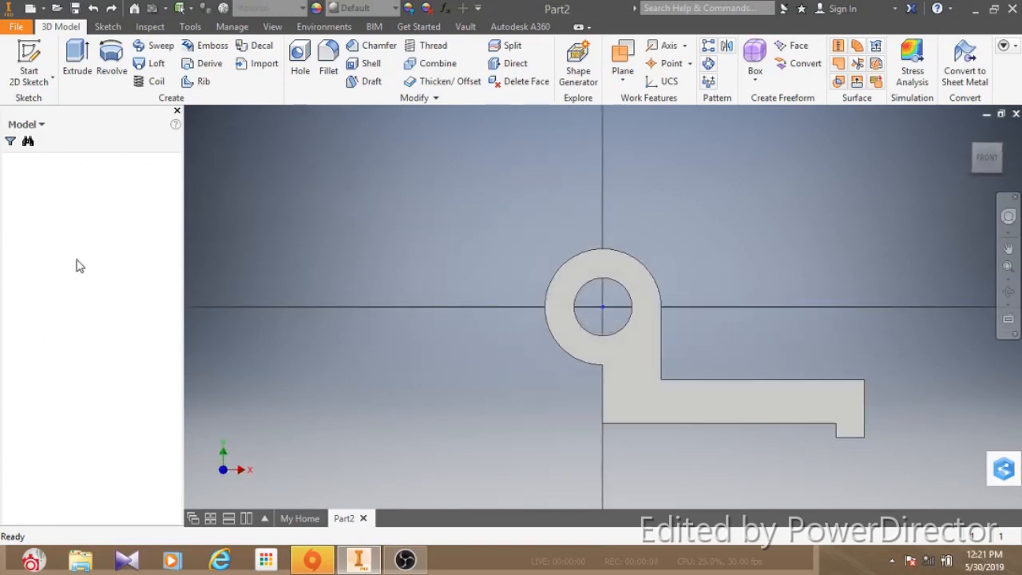
right_click(54, 247)
left_click(76, 335)
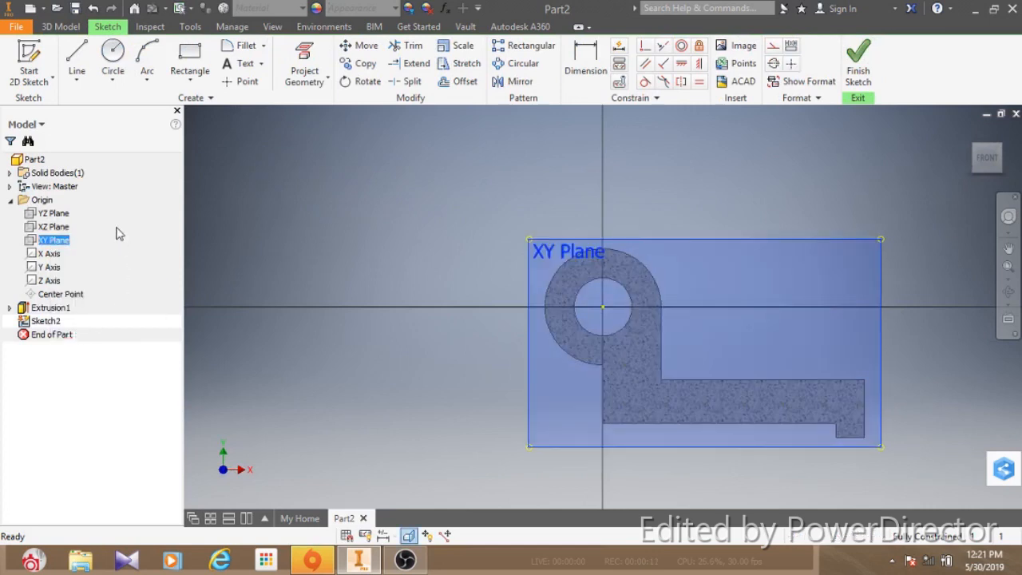
Step: Draw a sloping line from the arm's upper edge to the ring's outer edge
left_click(76, 57)
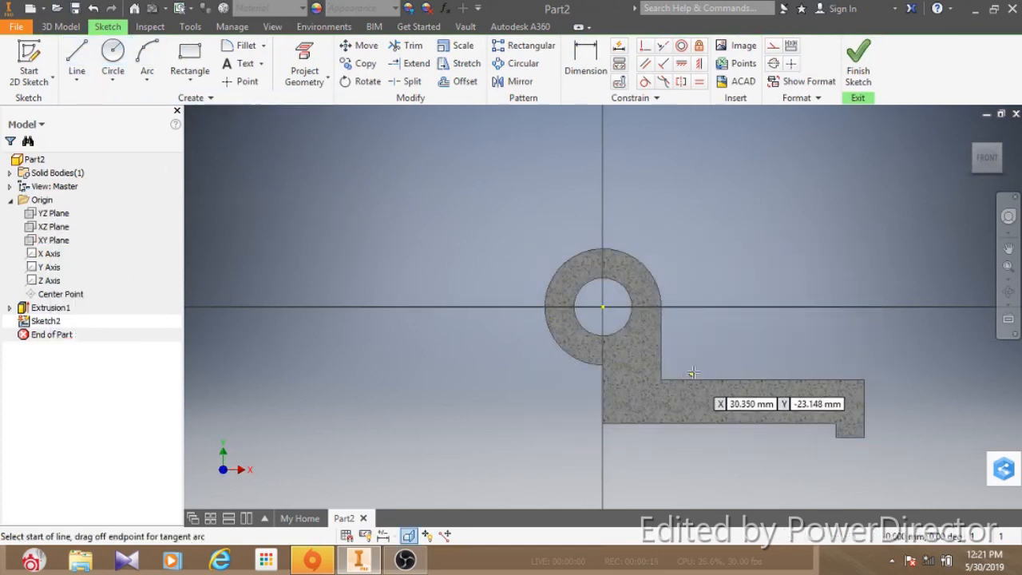
left_click(729, 379)
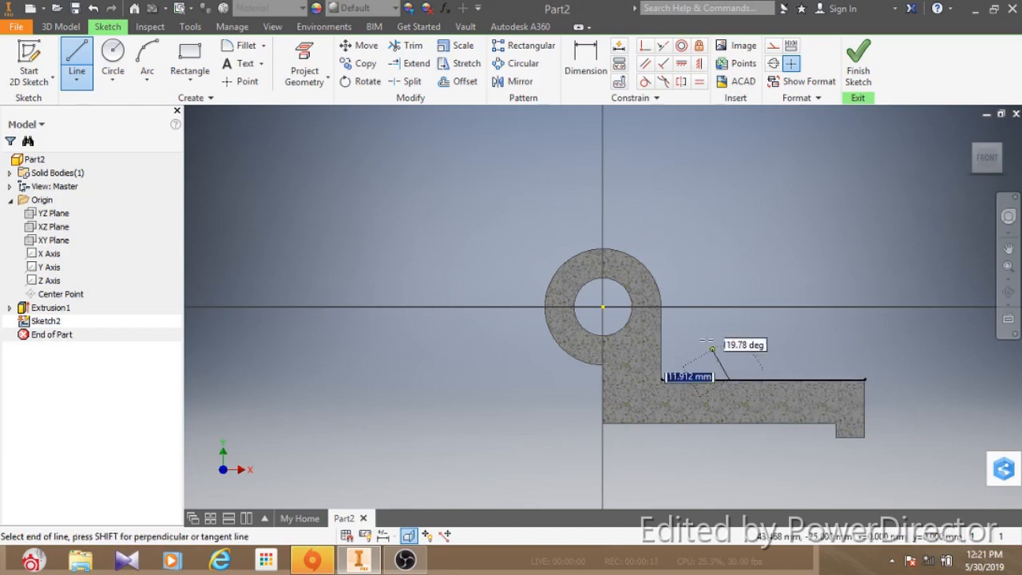
left_click(650, 273)
right_click(651, 275)
left_click(697, 275)
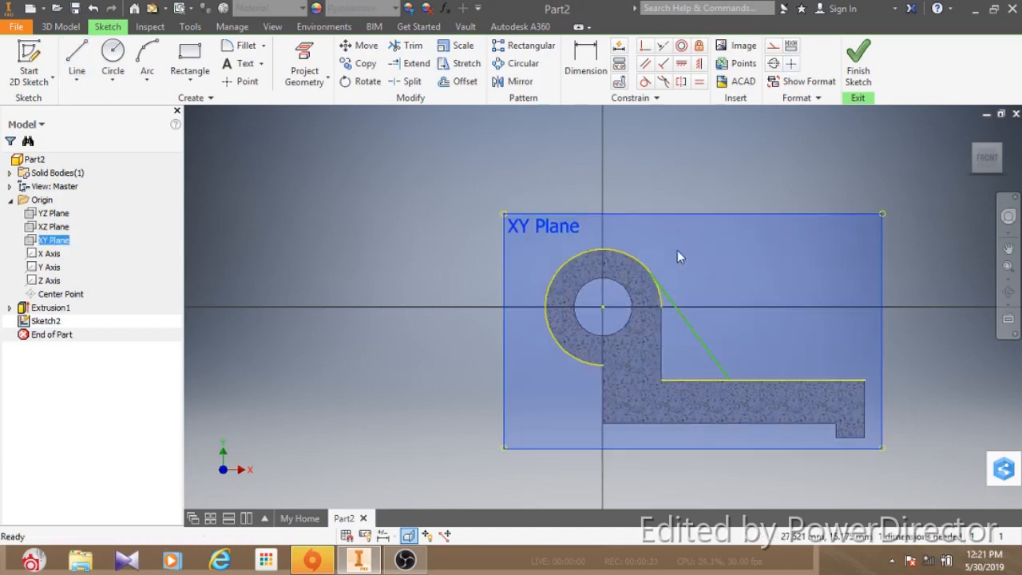
Step: Try to apply a tangent constraint between the sloping line and the ring's outer arc, and undo the line
left_click(645, 83)
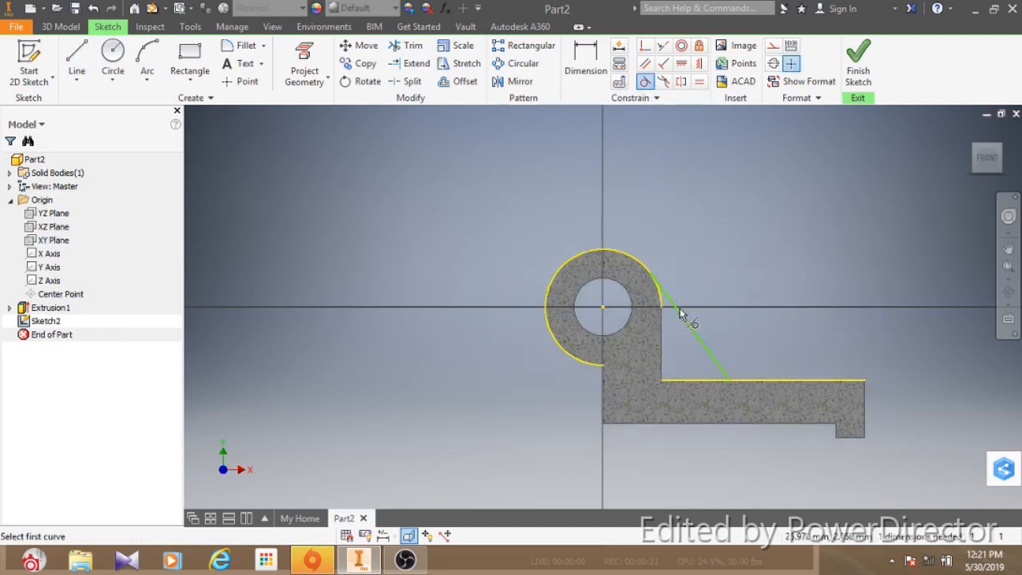
left_click(680, 318)
left_click(662, 304)
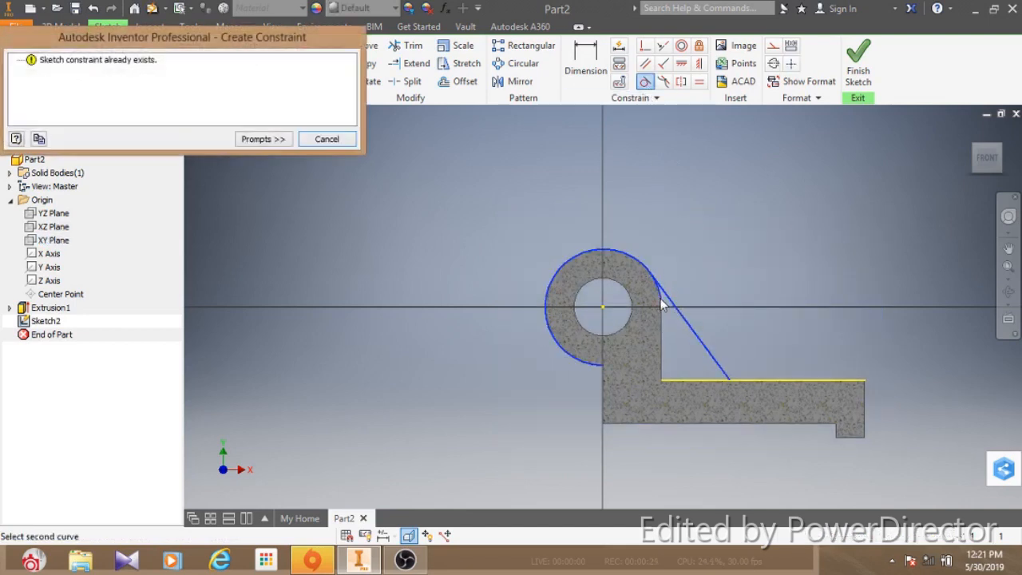
left_click(327, 139)
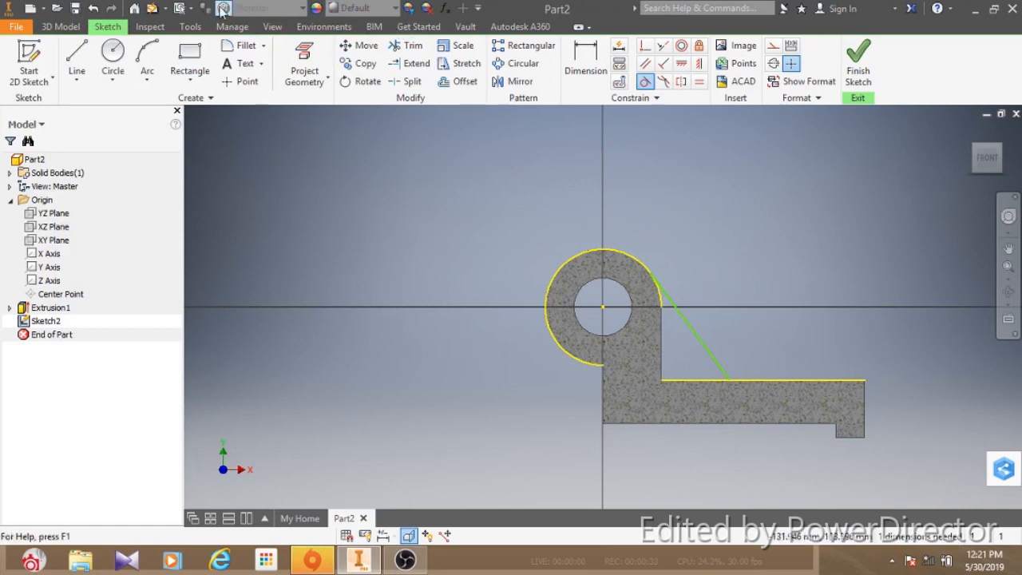
left_click(93, 9)
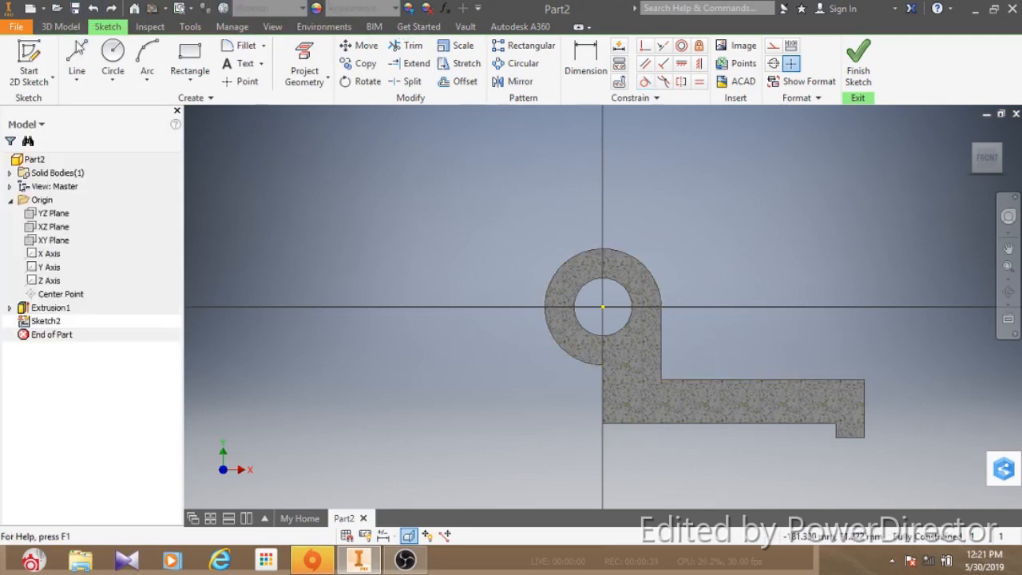
Step: Draw a sloping line about 43 mm long from the ring's outer edge down to the arm's upper edge
left_click(76, 56)
left_click(656, 273)
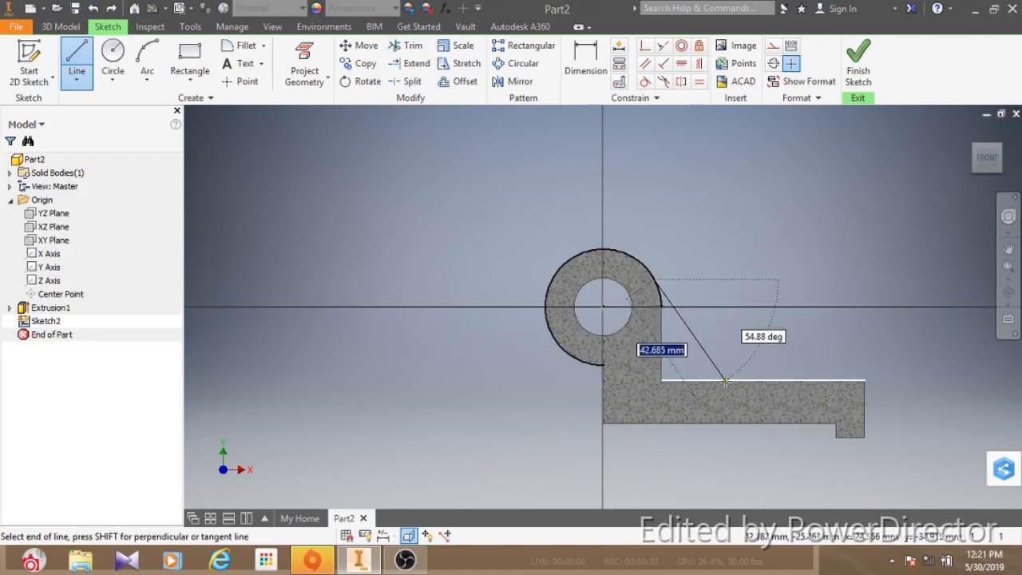
left_click(725, 381)
right_click(726, 381)
left_click(768, 380)
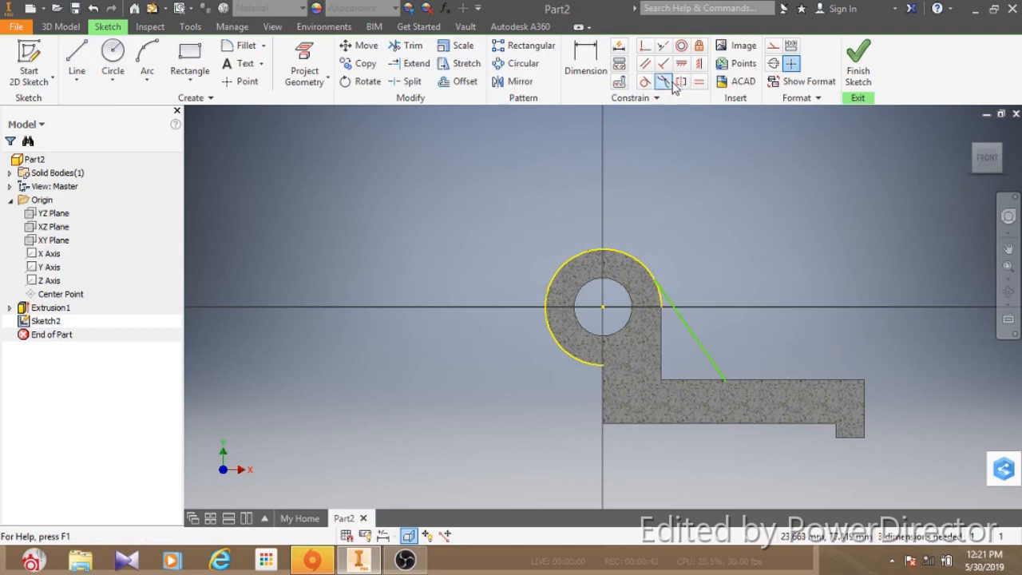
Step: Apply a tangent constraint between the sloping line and the ring's outer arc
left_click(642, 97)
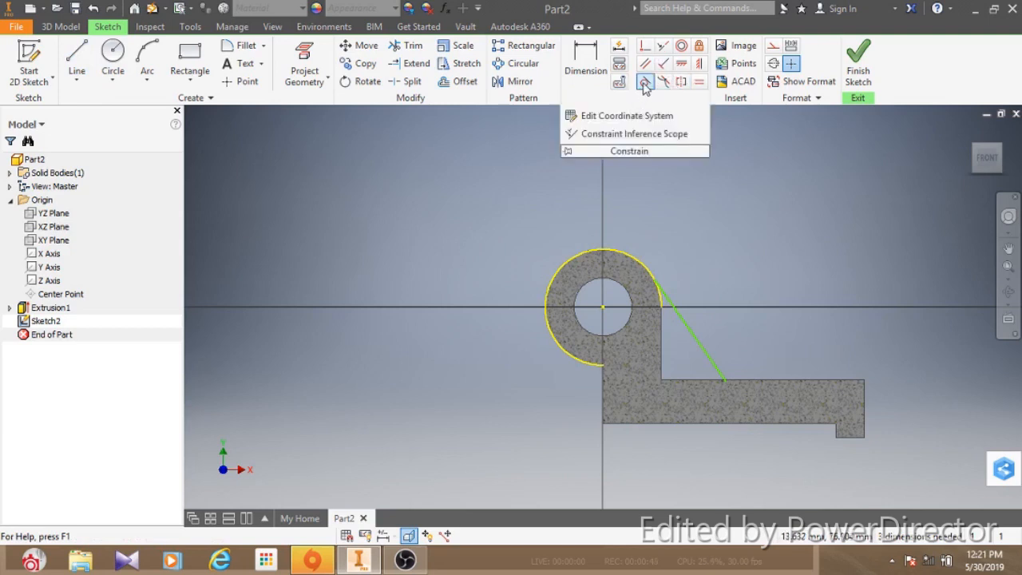
left_click(675, 310)
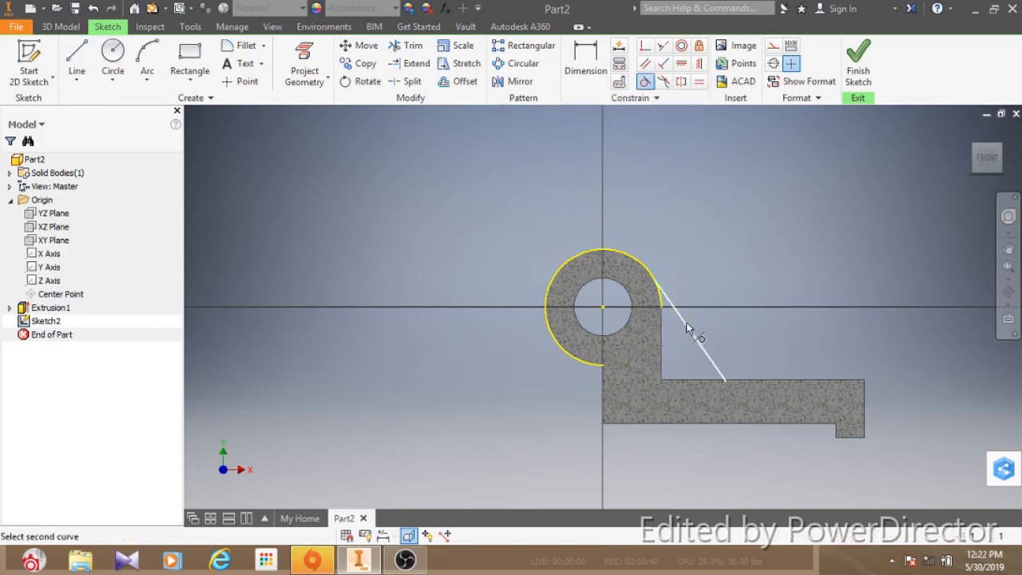
left_click(660, 302)
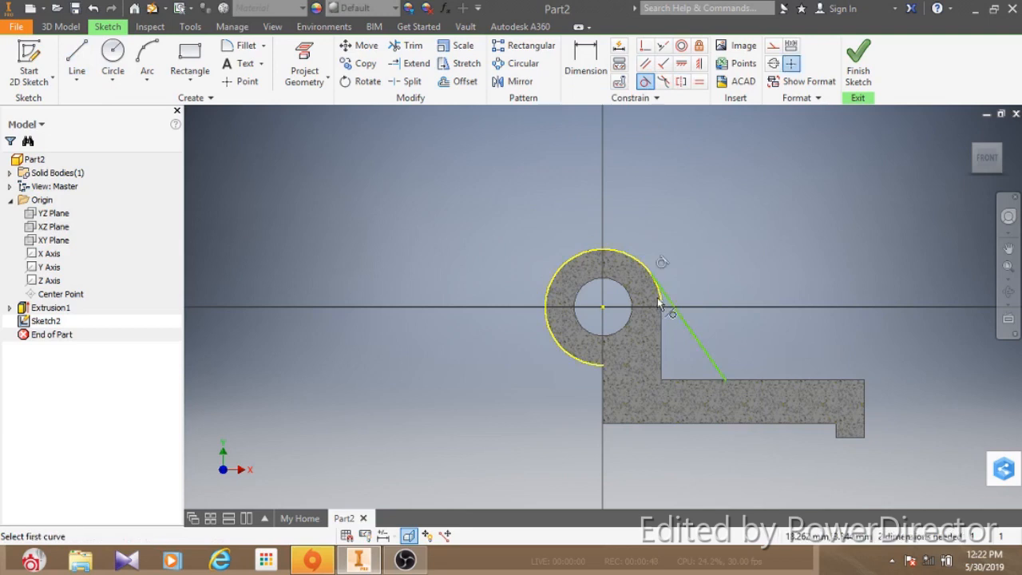
right_click(450, 160)
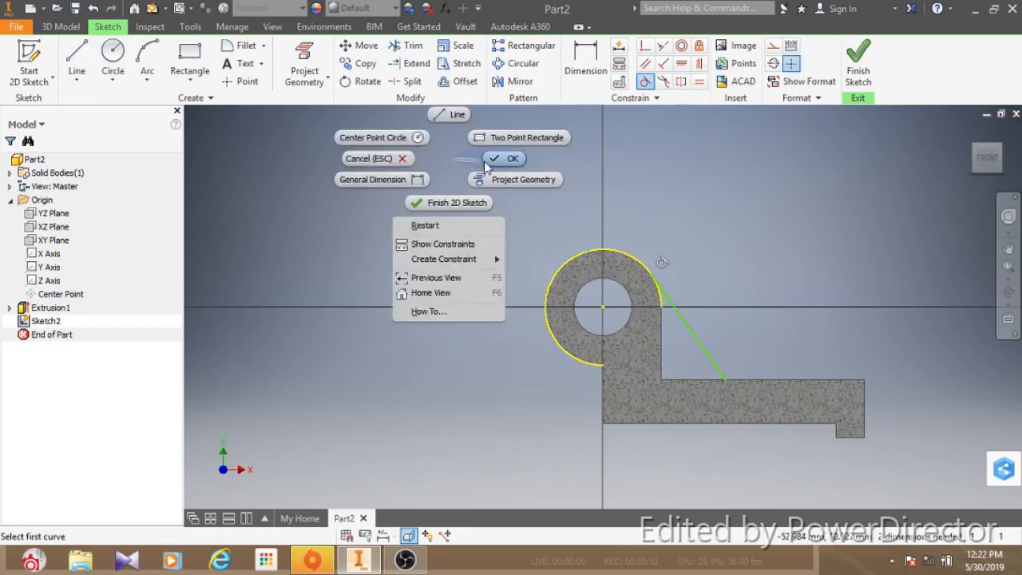
left_click(490, 160)
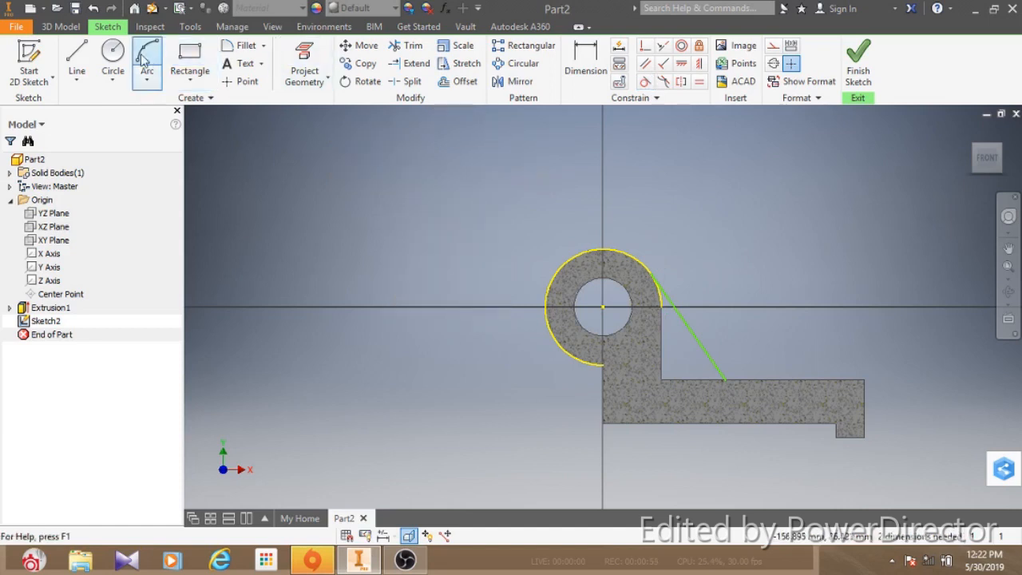
Step: Draw lines from the sloping line's lower end along the arm to the inner corner, and vertically up to the ring's +X side
left_click(77, 60)
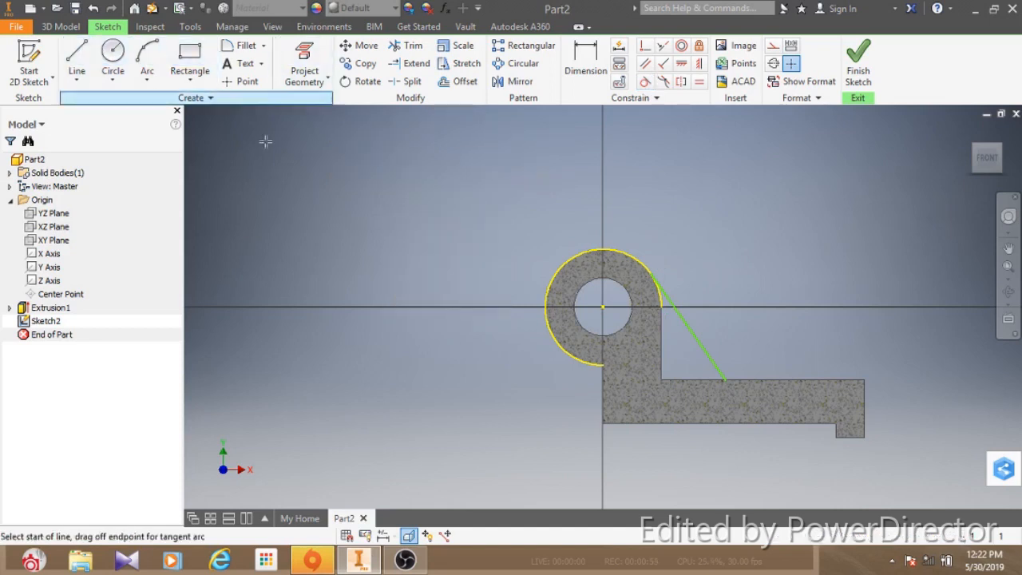
left_click(725, 379)
left_click(662, 379)
left_click(661, 304)
right_click(661, 304)
left_click(713, 304)
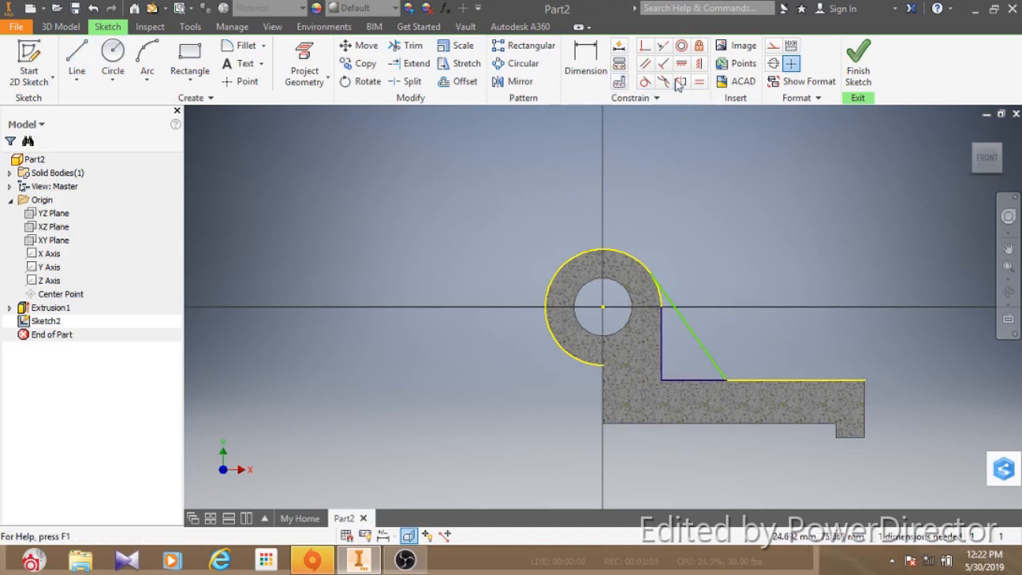
Step: Dimension the angle between the sloping line and the horizontal line along the arm as 45 degrees
left_click(586, 60)
left_click(712, 363)
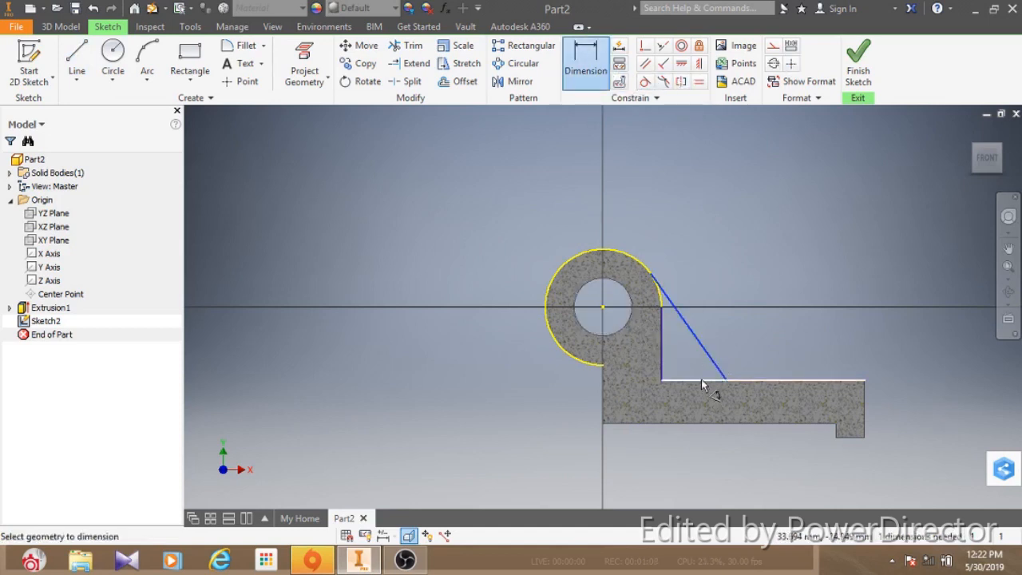
left_click(703, 384)
left_click(696, 365)
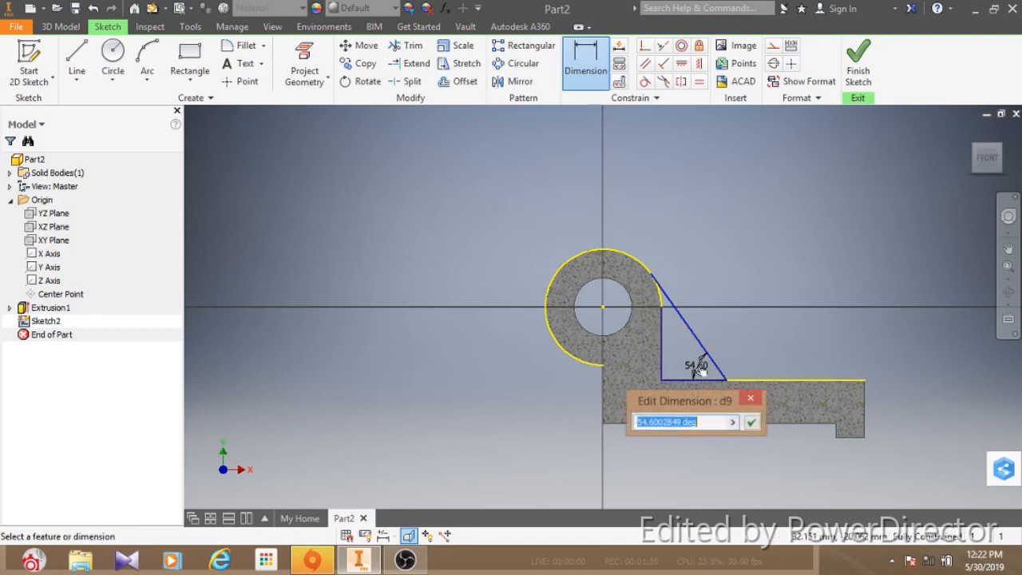
type("45")
key("Return")
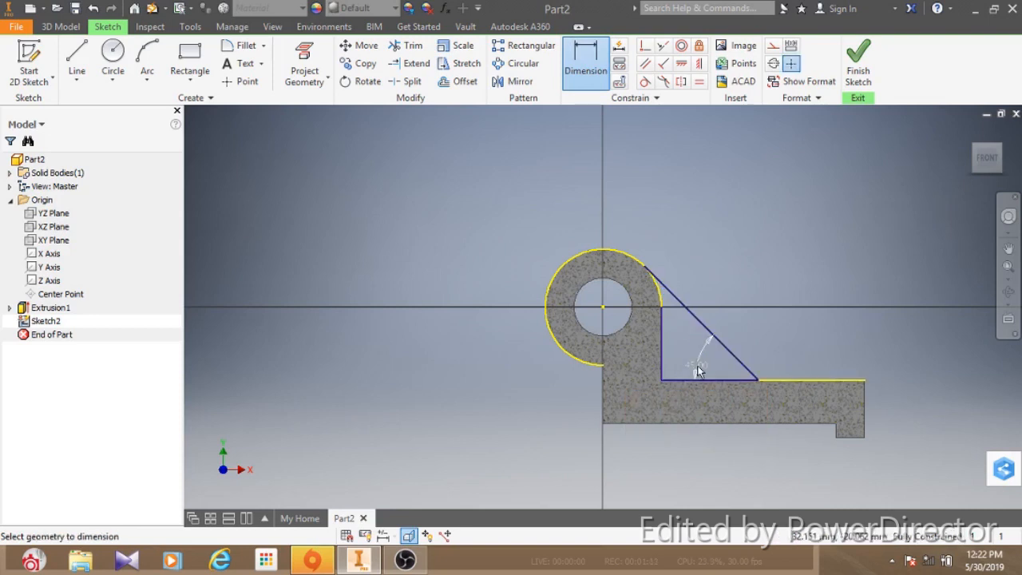
right_click(698, 369)
left_click(616, 363)
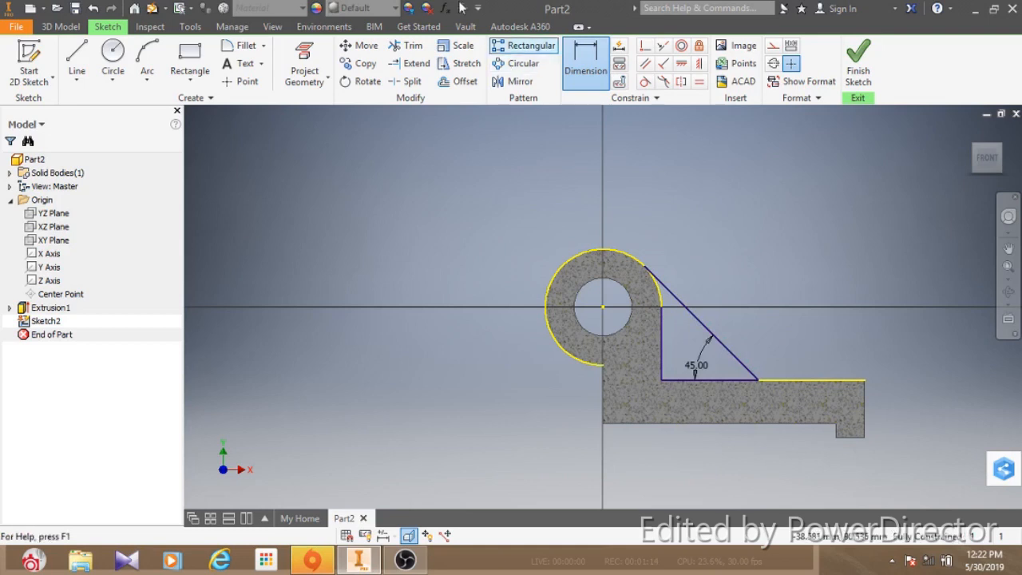
Step: Draw a 40 mm diameter circle centred on the ring's bore and finish the rib sketch
left_click(113, 53)
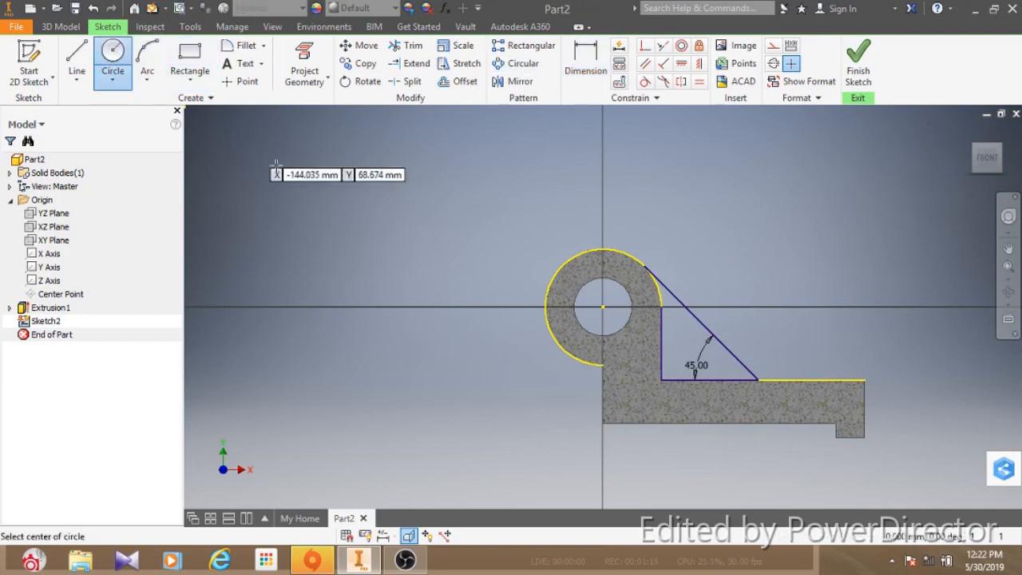
left_click(603, 307)
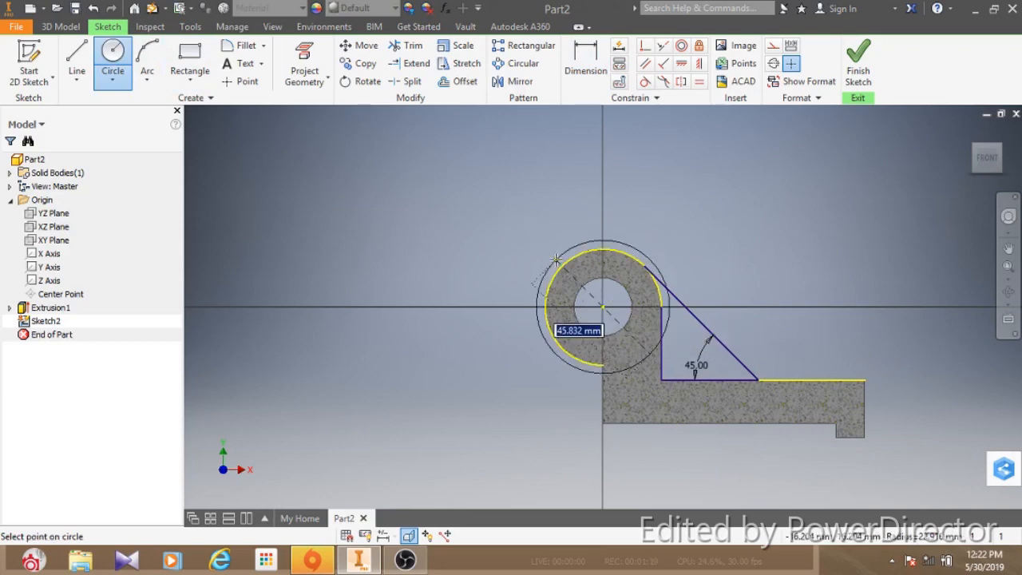
type("40")
key("Return")
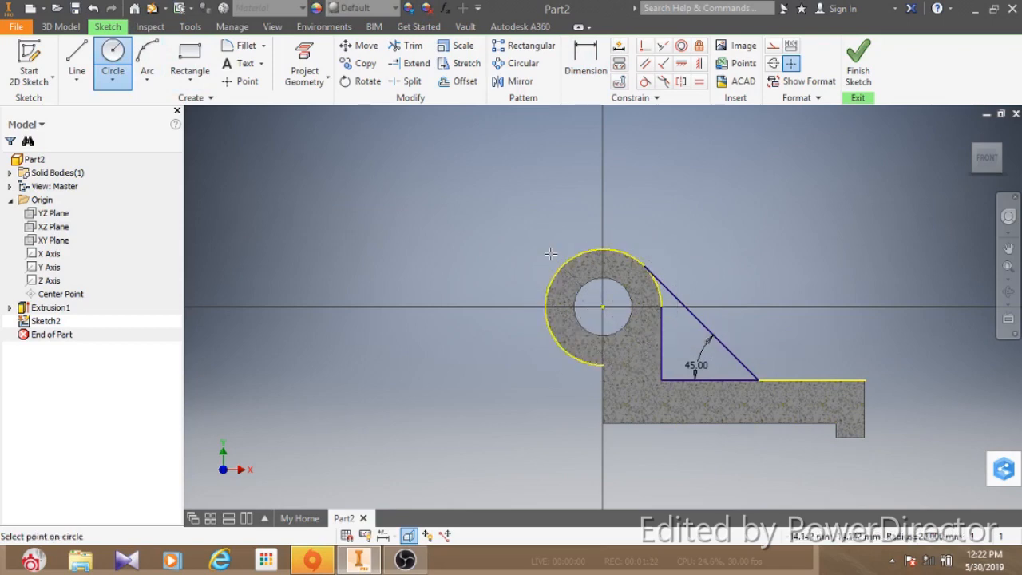
right_click(551, 253)
left_click(599, 259)
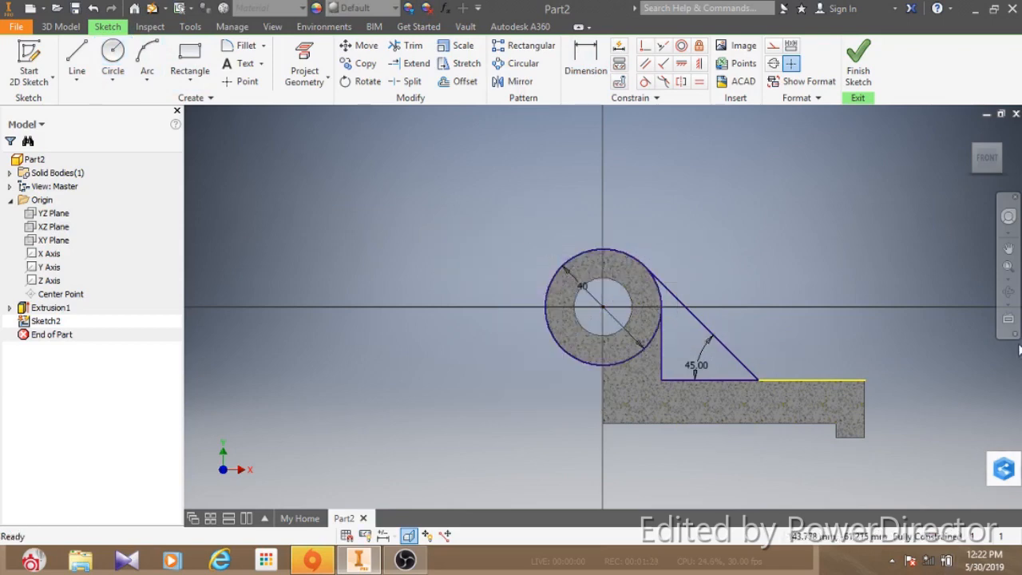
left_click(858, 64)
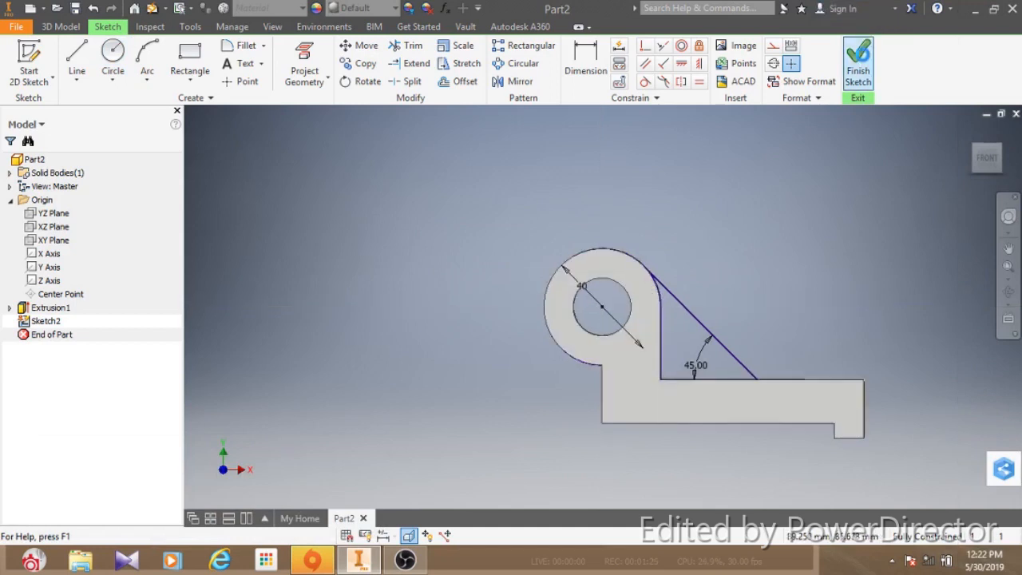
Step: Extrude the triangular rib profile 10 mm symmetrically about the sketch plane
left_click(78, 60)
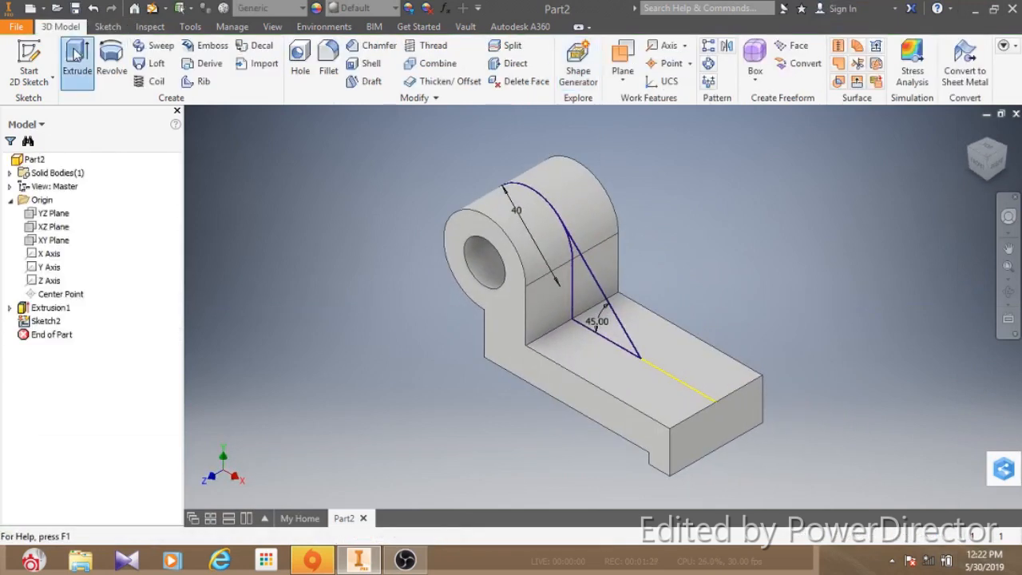
left_click(590, 301)
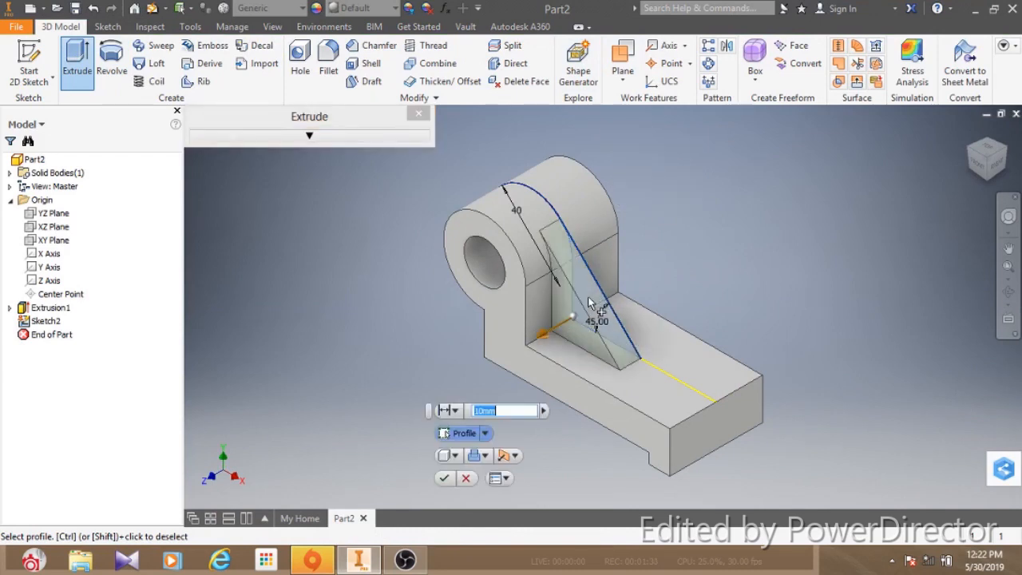
left_click(511, 457)
left_click(538, 505)
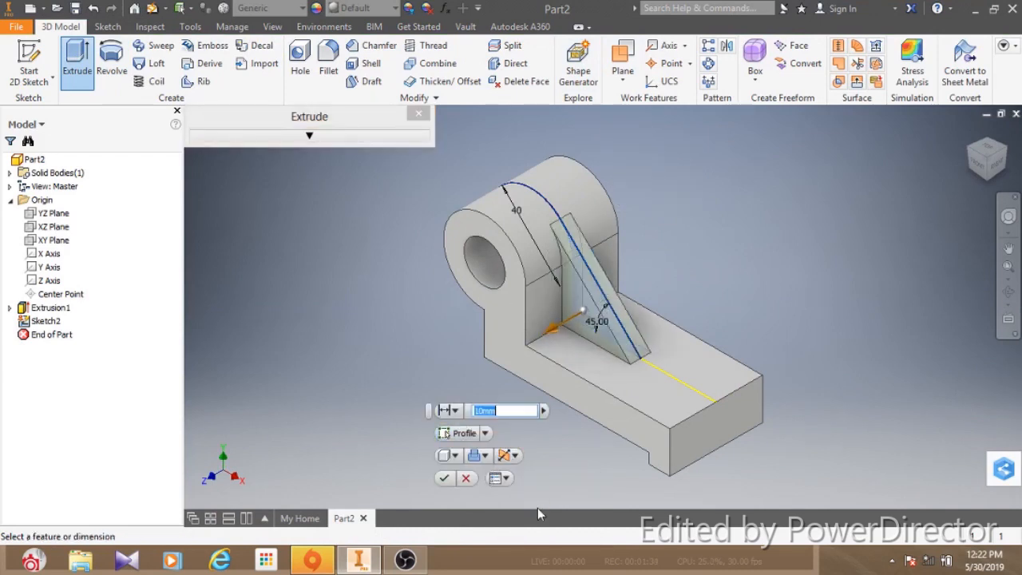
left_click(445, 478)
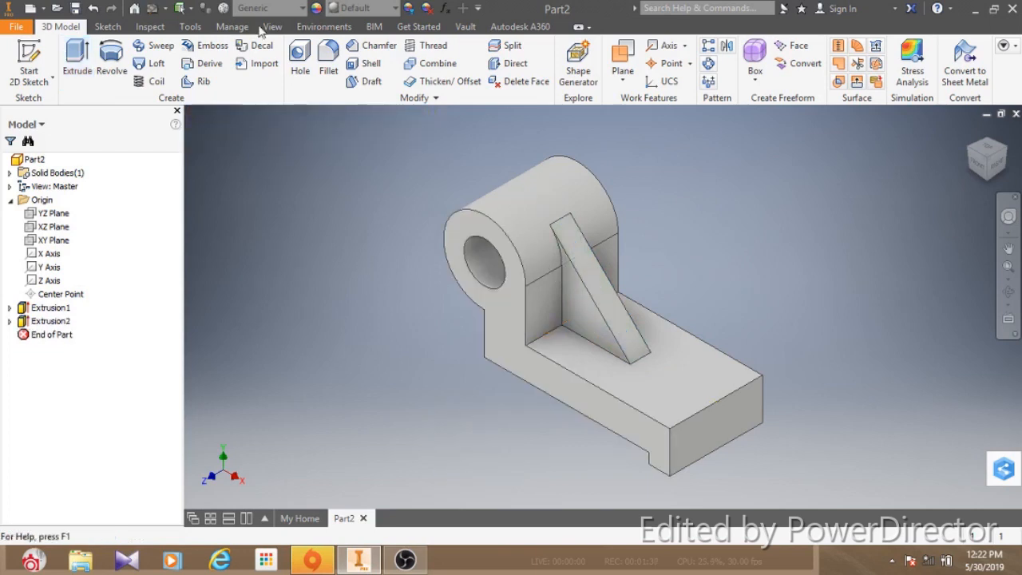
Step: Sketch a circle about 15.5 mm in diameter on the arm's upper face, beyond the rib and aligned with its centreline
left_click(108, 26)
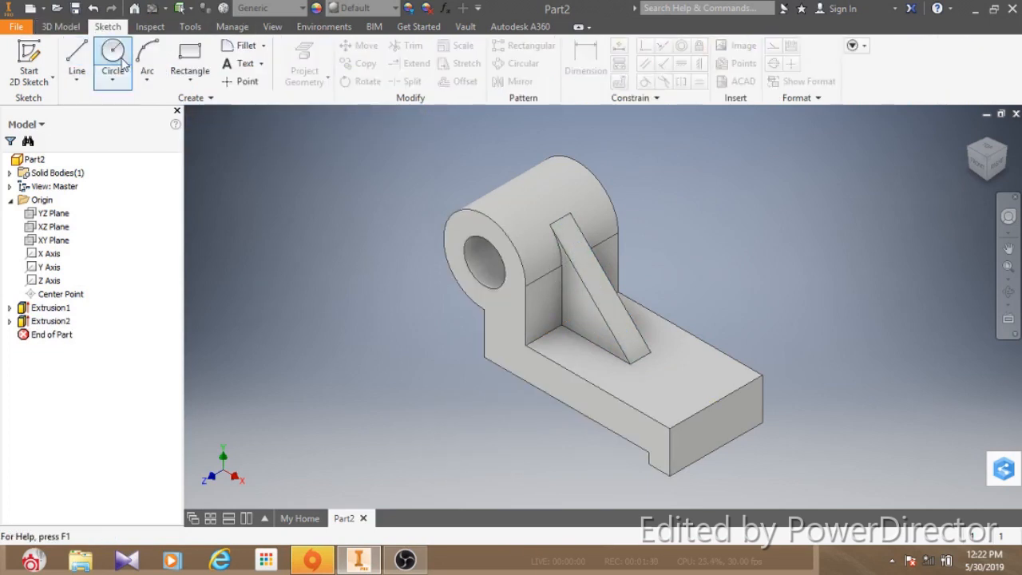
left_click(123, 76)
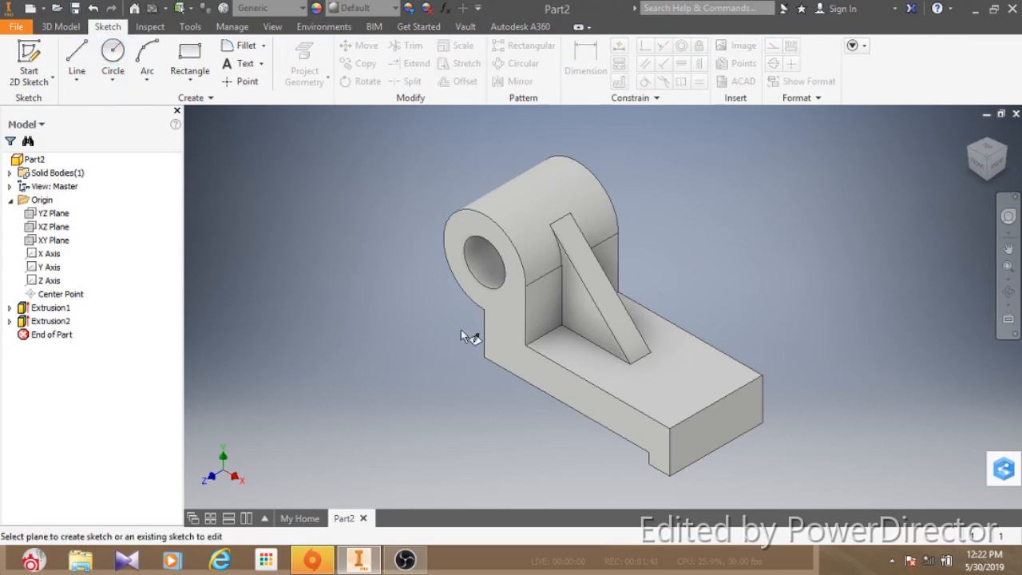
left_click(677, 369)
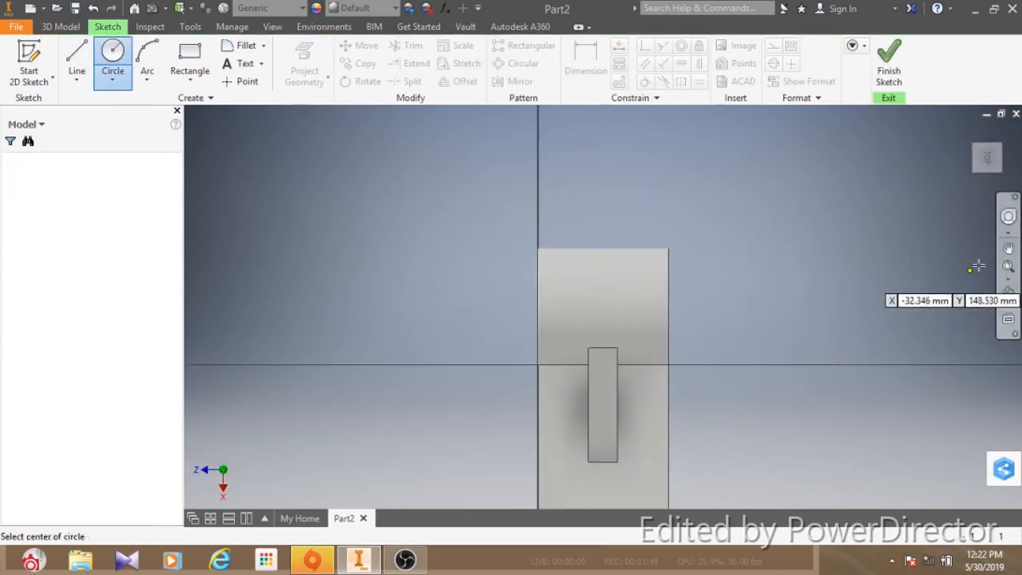
left_click(1000, 137)
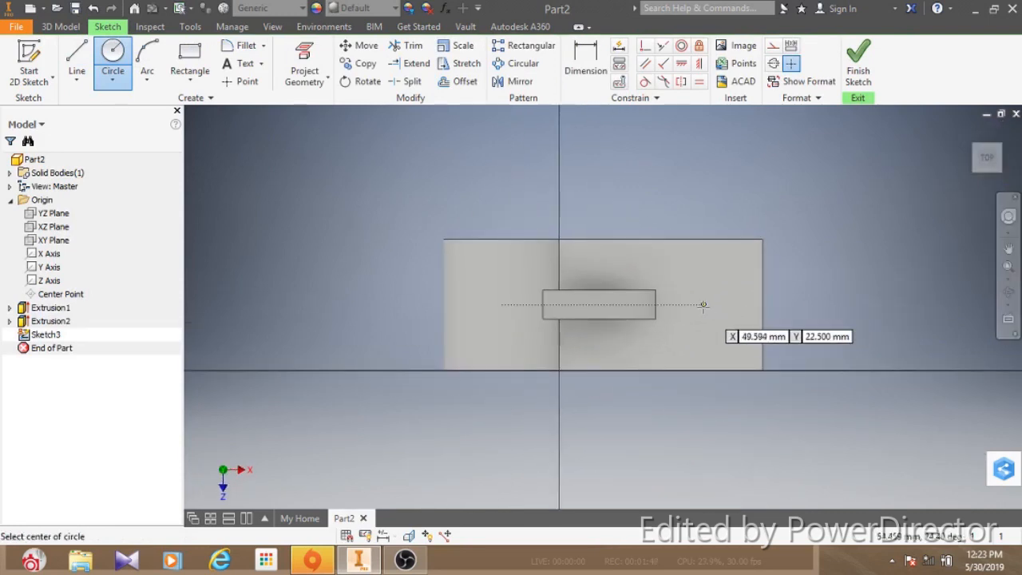
left_click(703, 305)
left_click(700, 282)
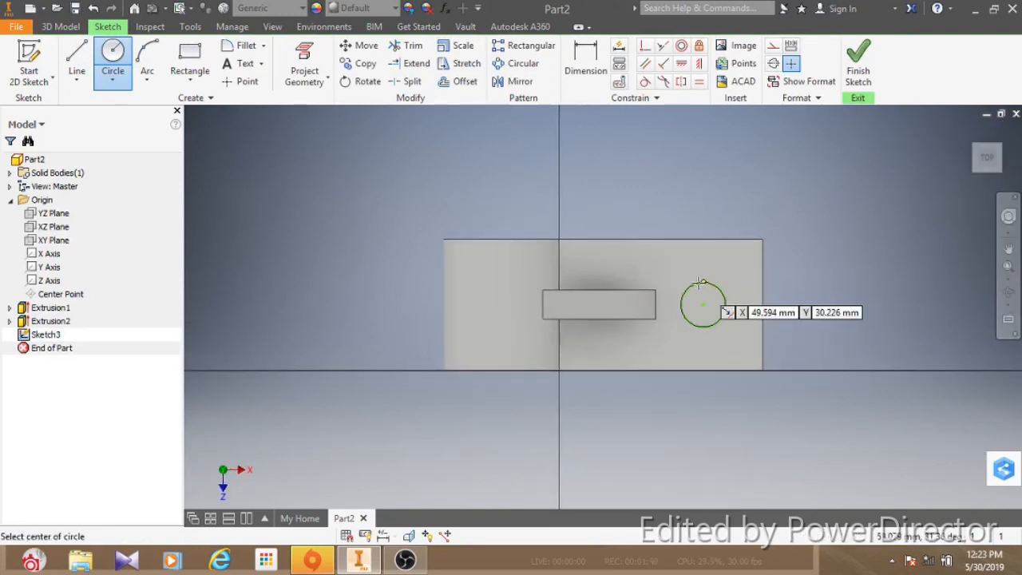
right_click(700, 284)
left_click(740, 287)
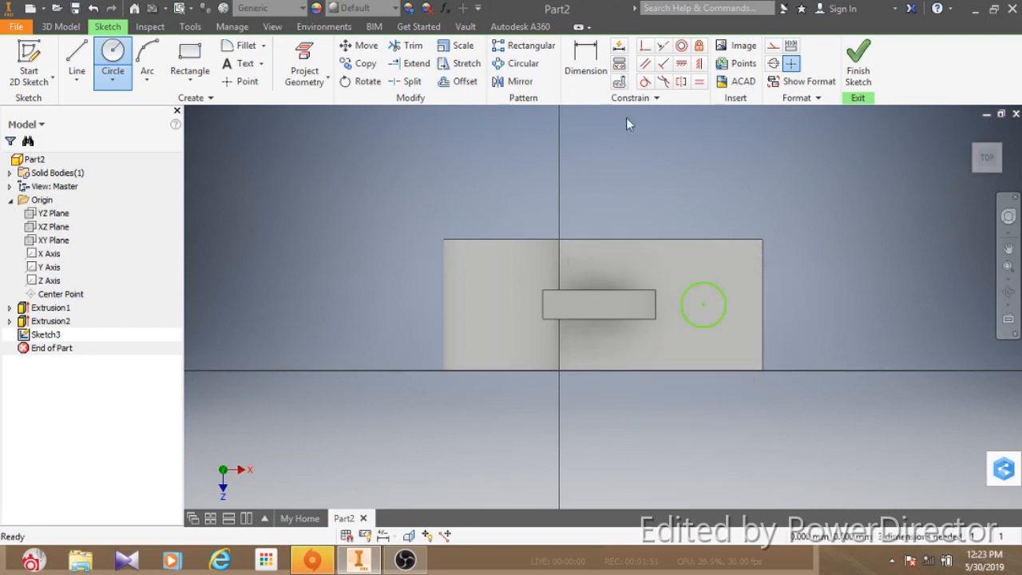
Step: Dimension the diameter of the circle on the arm as 15 mm
left_click(591, 59)
left_click(724, 298)
left_click(713, 272)
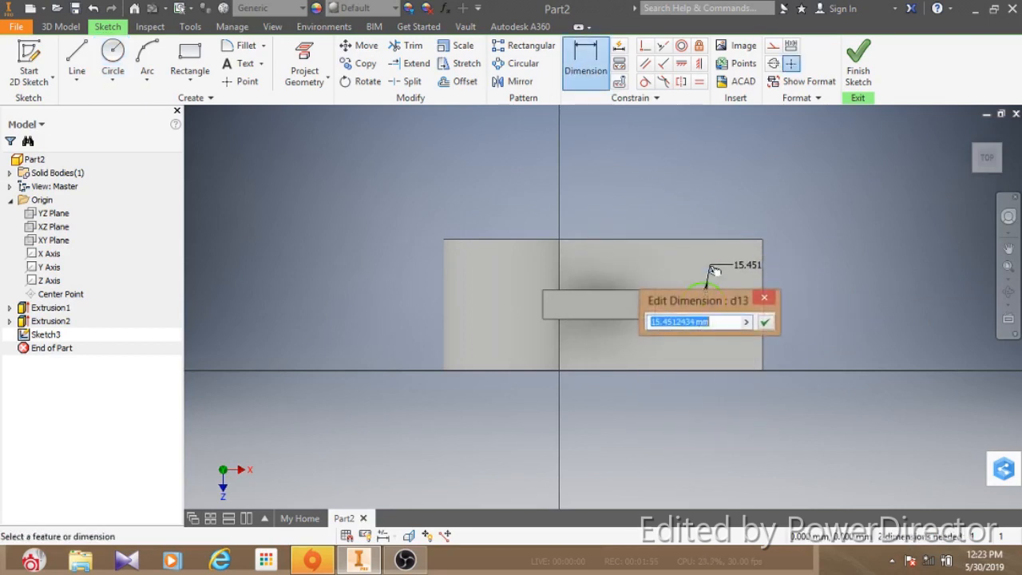
type("15")
key("Return")
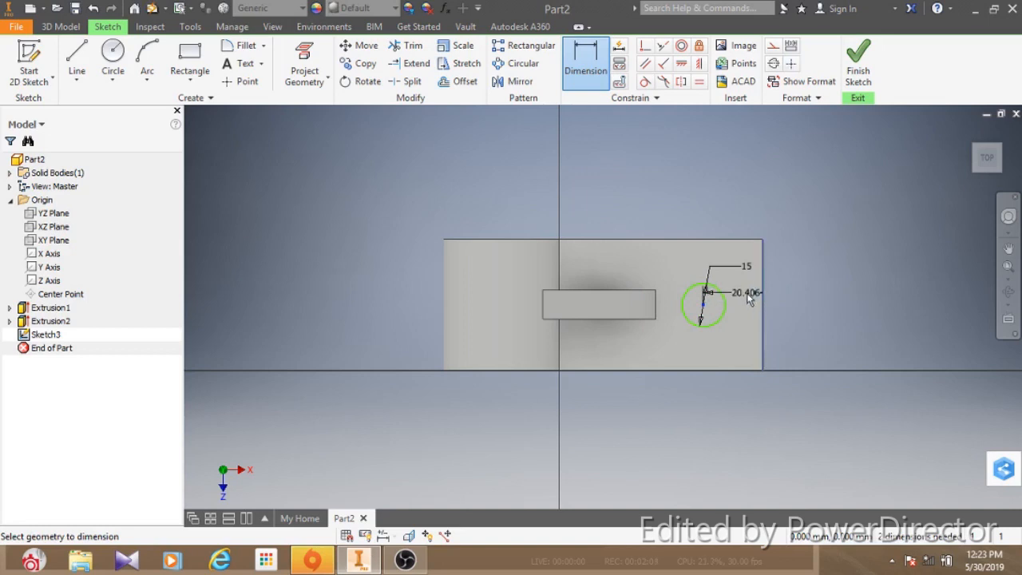
Step: Dimension the distance from the circle's centre to the arm's end edge as 22.5 mm and finish the sketch
left_click(752, 294)
type("1")
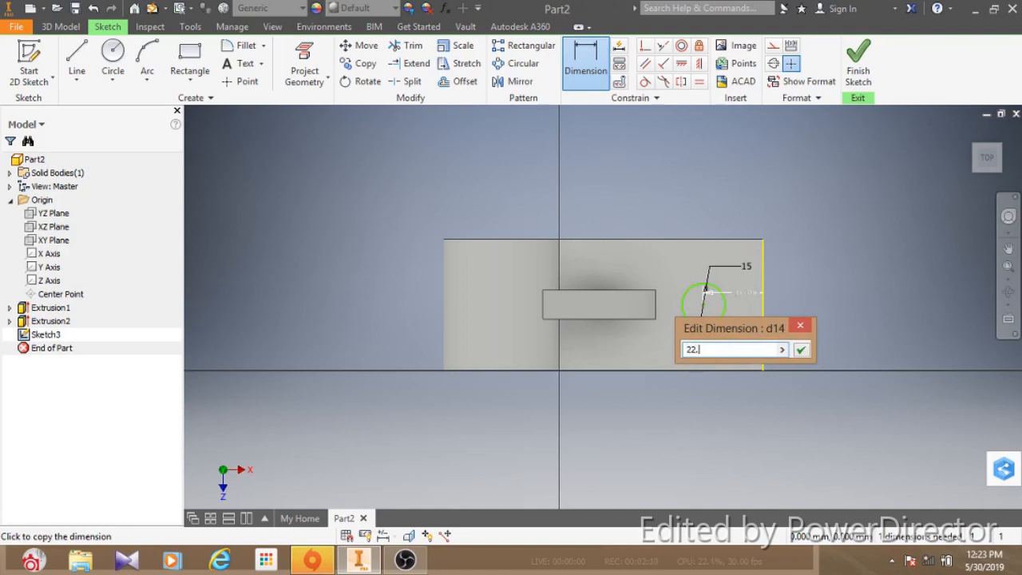
key("Return")
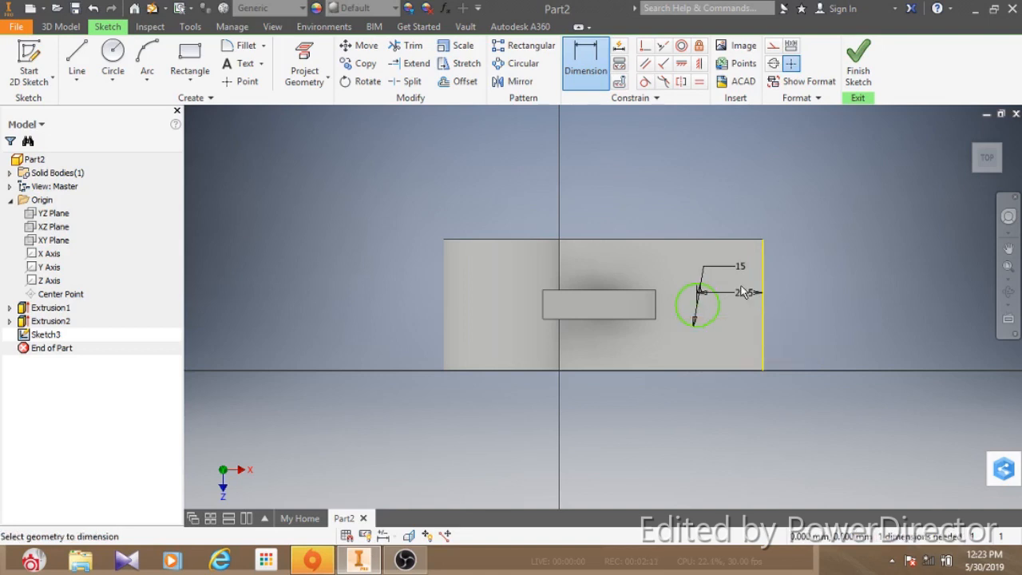
right_click(743, 293)
left_click(781, 285)
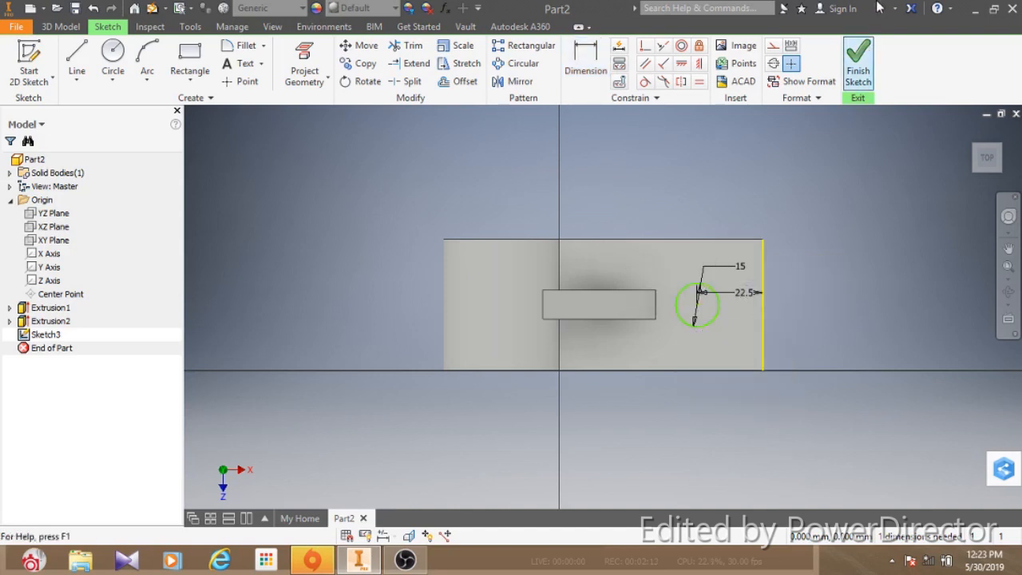
left_click(859, 60)
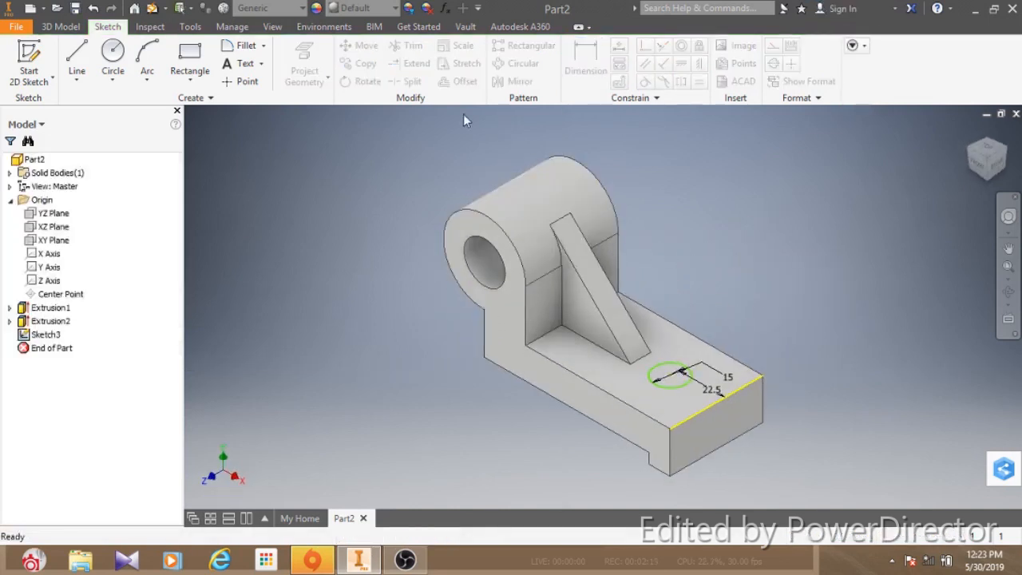
Step: Cut the 15 mm circle into the arm with a downward 10 mm extrusion
left_click(79, 27)
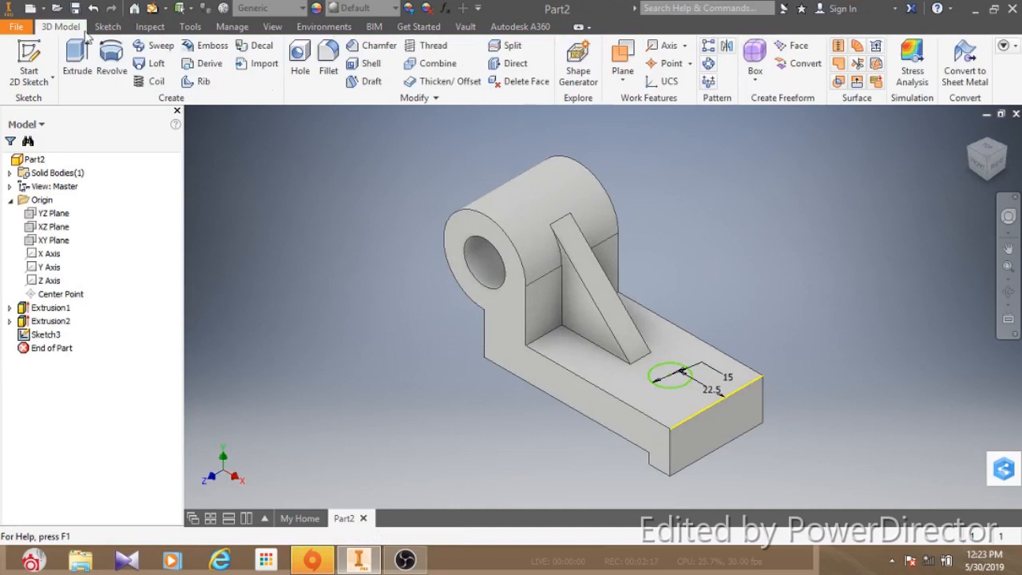
left_click(77, 58)
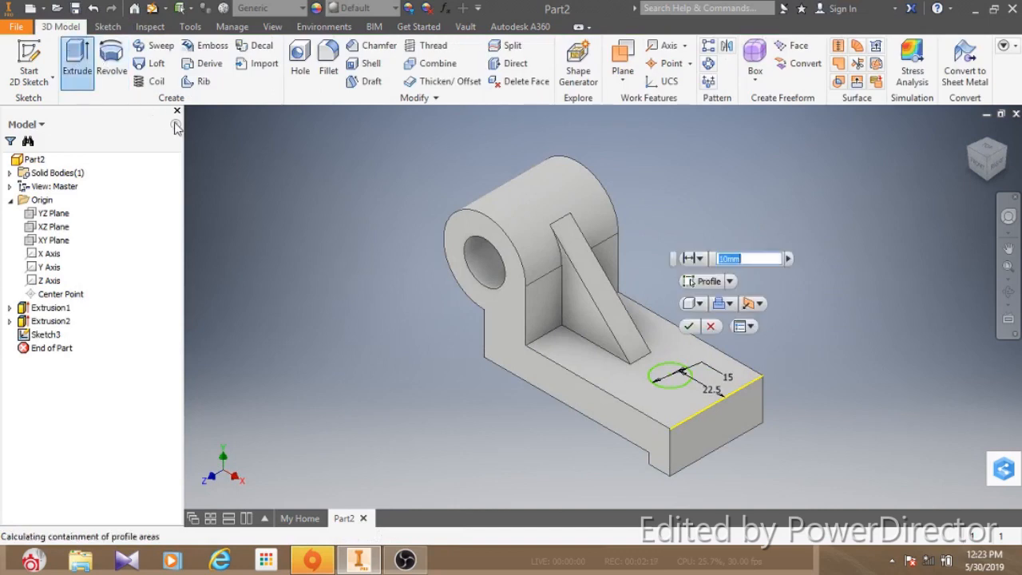
left_click(749, 327)
left_click(739, 338)
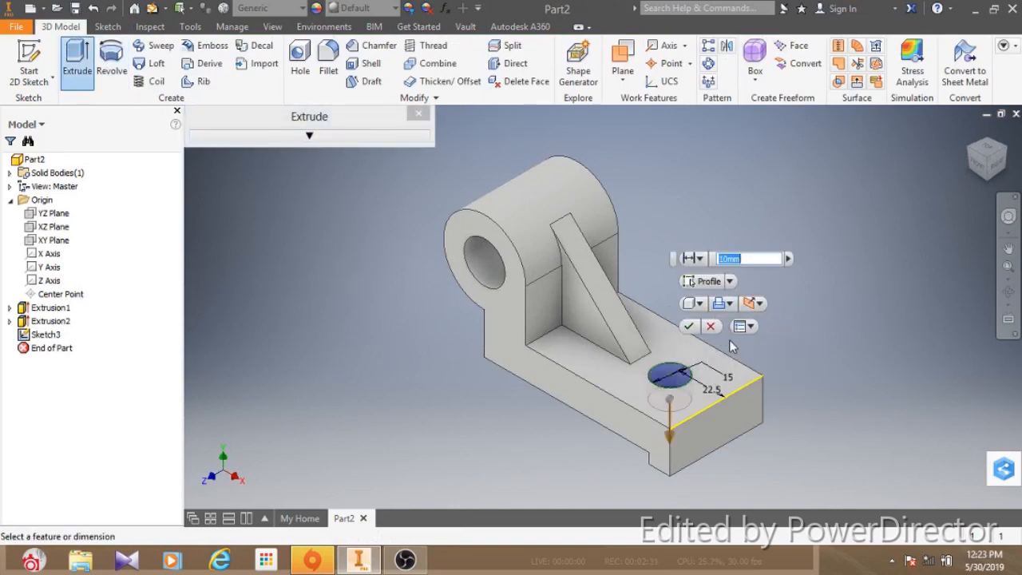
left_click(688, 327)
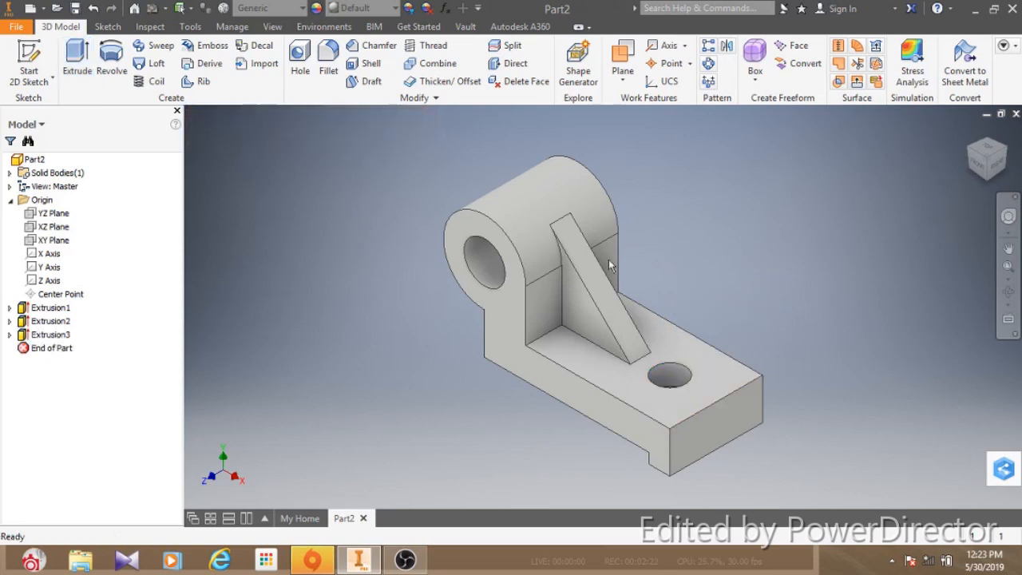
Step: Start a 2 mm fillet on the inner corner and base edges on one side of the rib, plus the arm's upper end edge
left_click(328, 57)
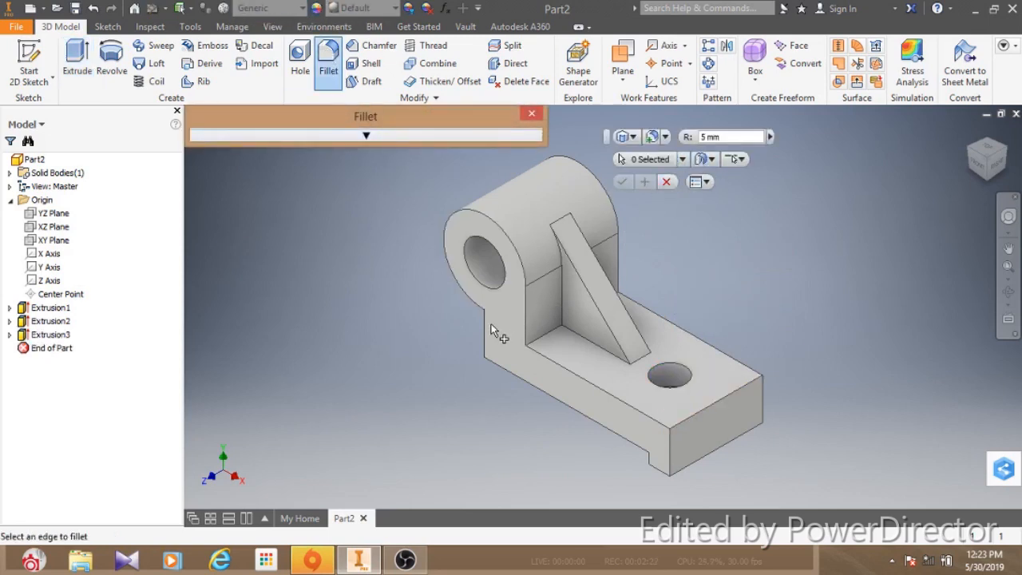
left_click(705, 139)
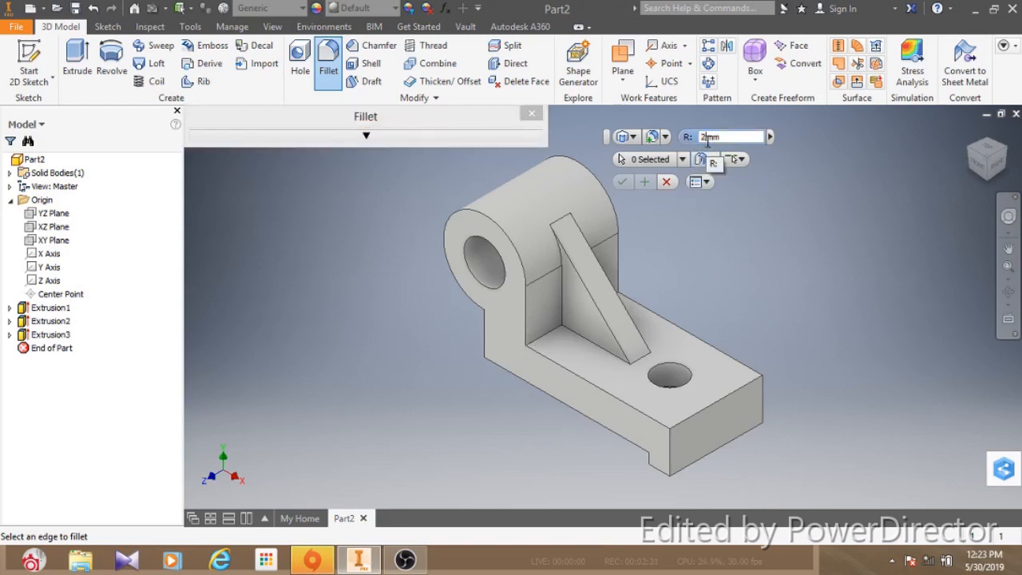
left_click(557, 291)
left_click(553, 327)
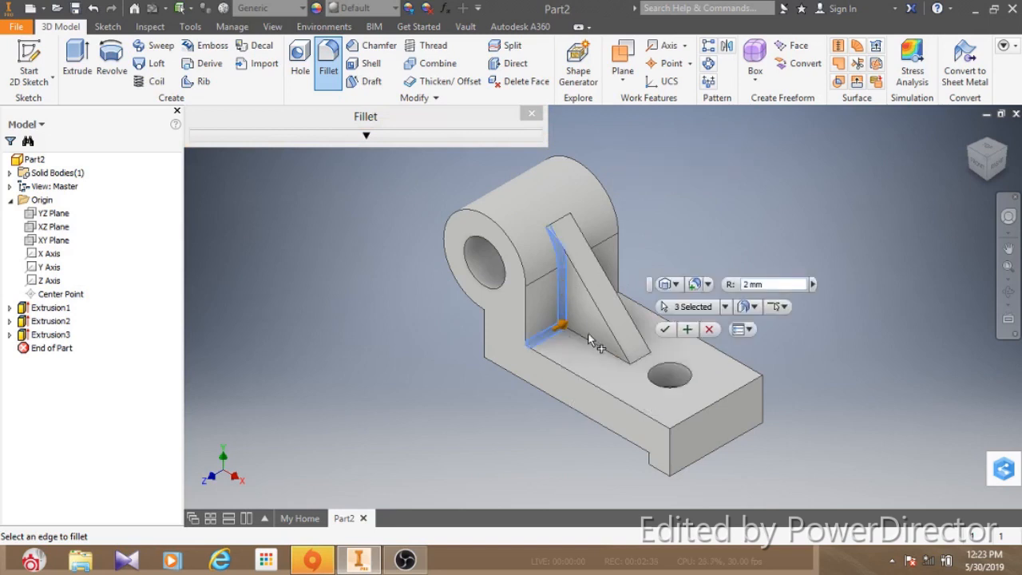
left_click(591, 345)
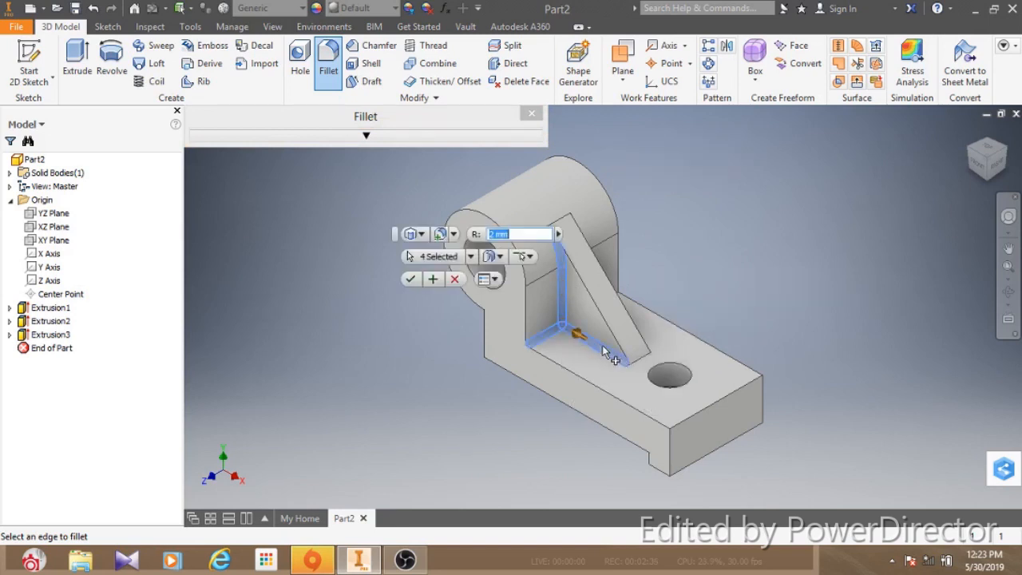
left_click(691, 415)
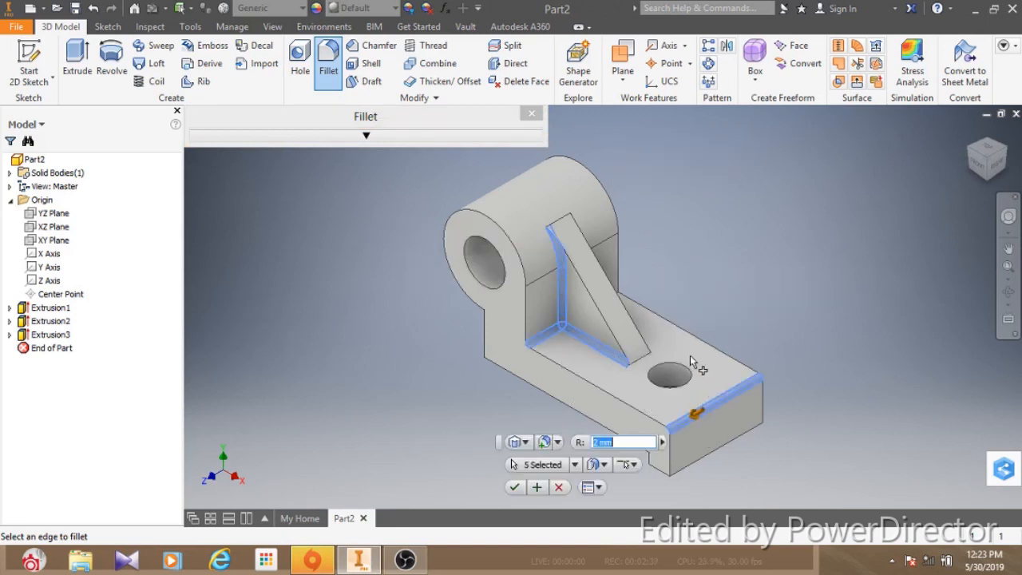
Step: Add the matching inner corner and base edges on the rib's opposite side to the 2 mm fillet and apply it
left_click(1012, 153)
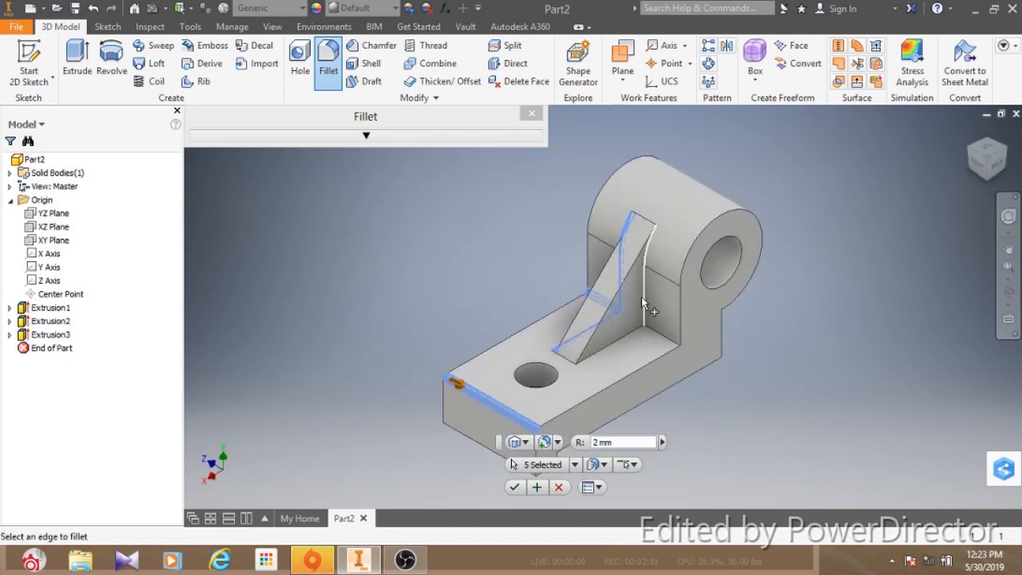
left_click(637, 322)
left_click(647, 333)
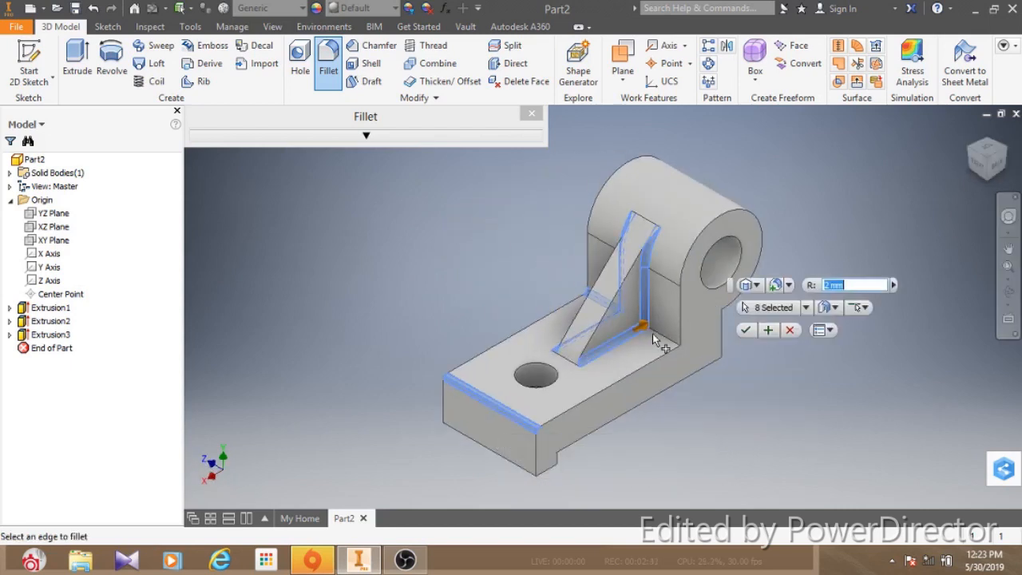
left_click(663, 339)
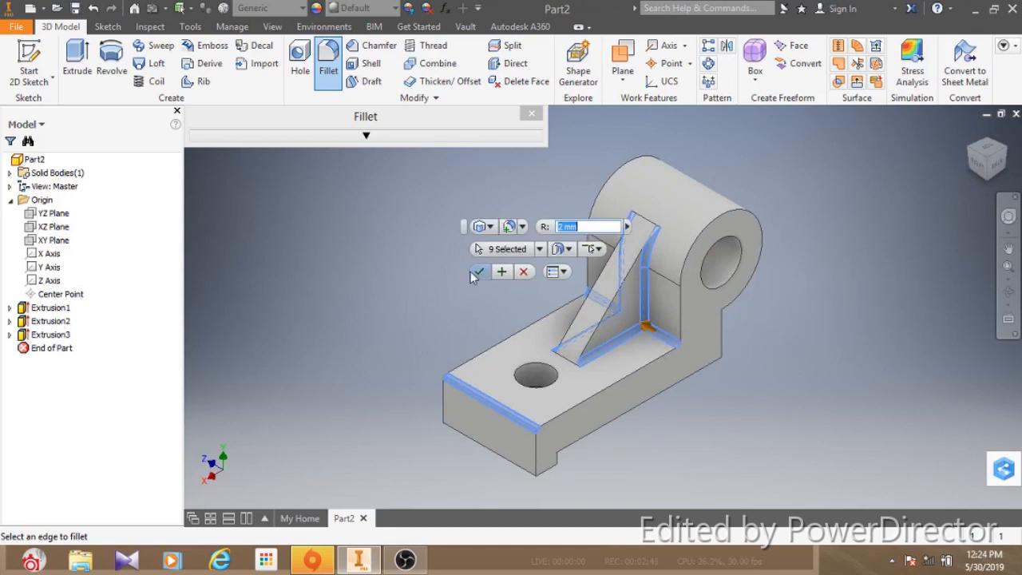
left_click(477, 272)
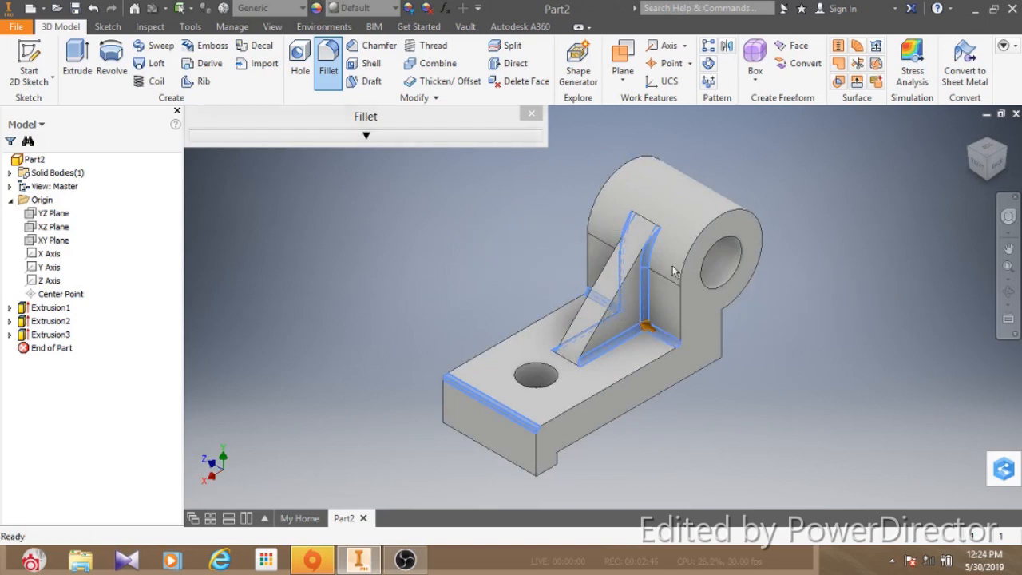
left_click(997, 164)
left_click(1010, 164)
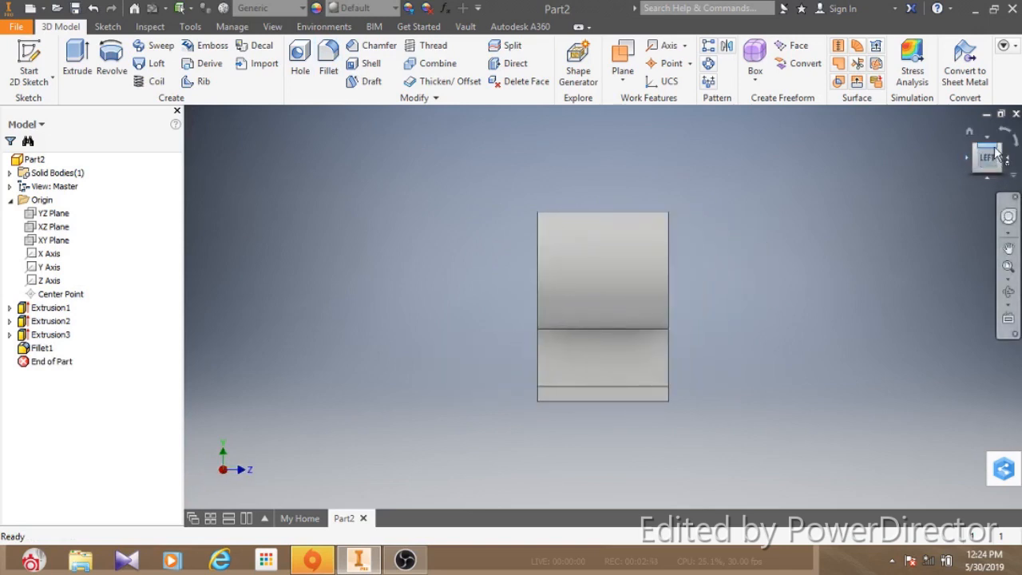
Step: Fillet the bracket's bottom outer edge beneath the ring with a 5 mm radius
left_click(998, 151)
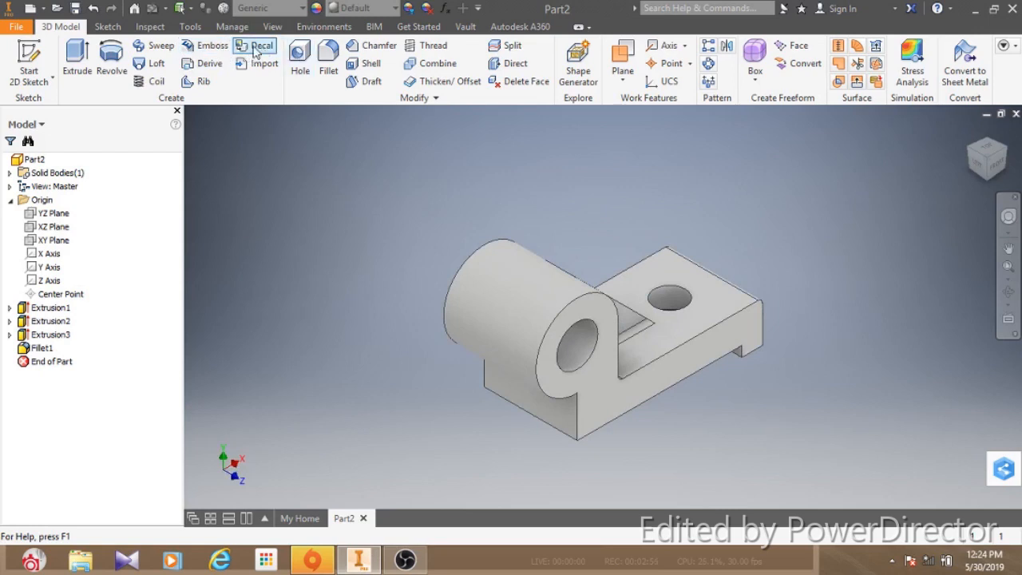
left_click(328, 62)
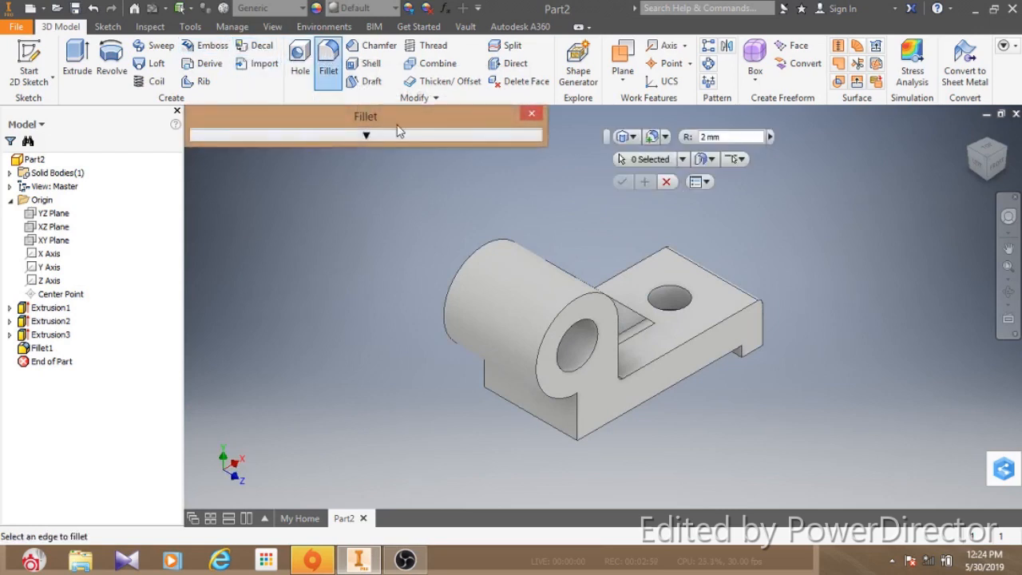
left_click(708, 136)
type("5")
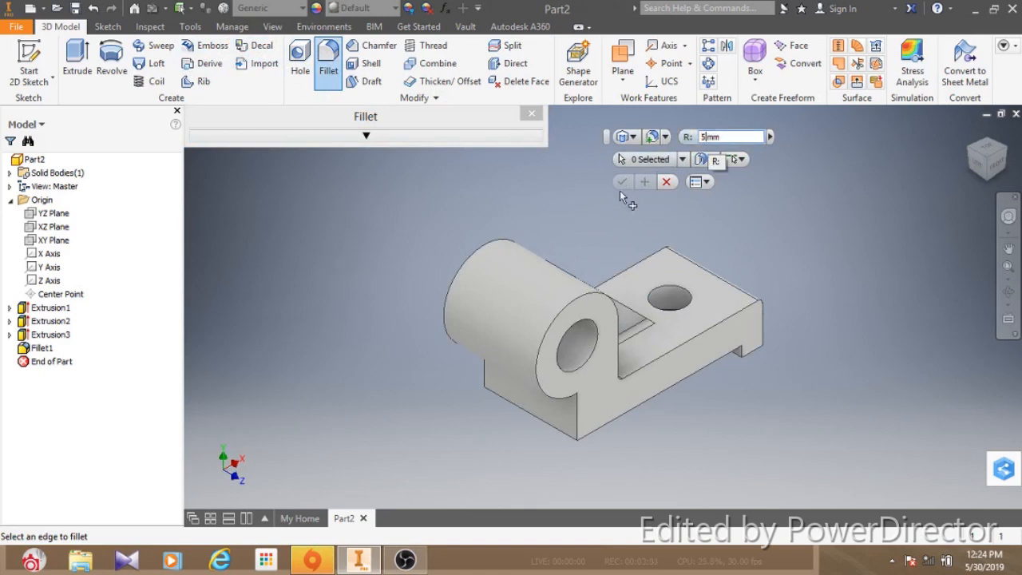
left_click(568, 439)
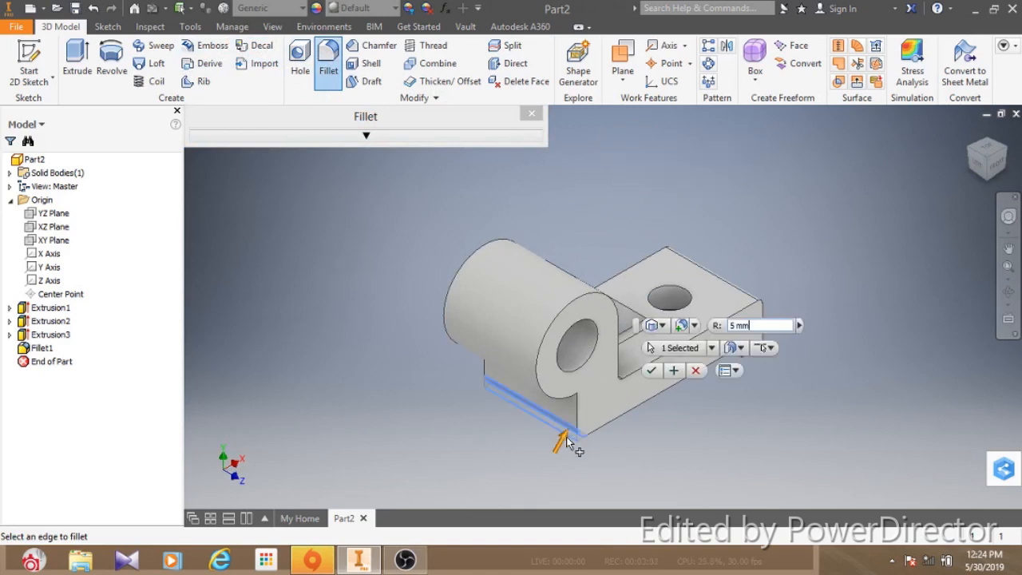
left_click(652, 371)
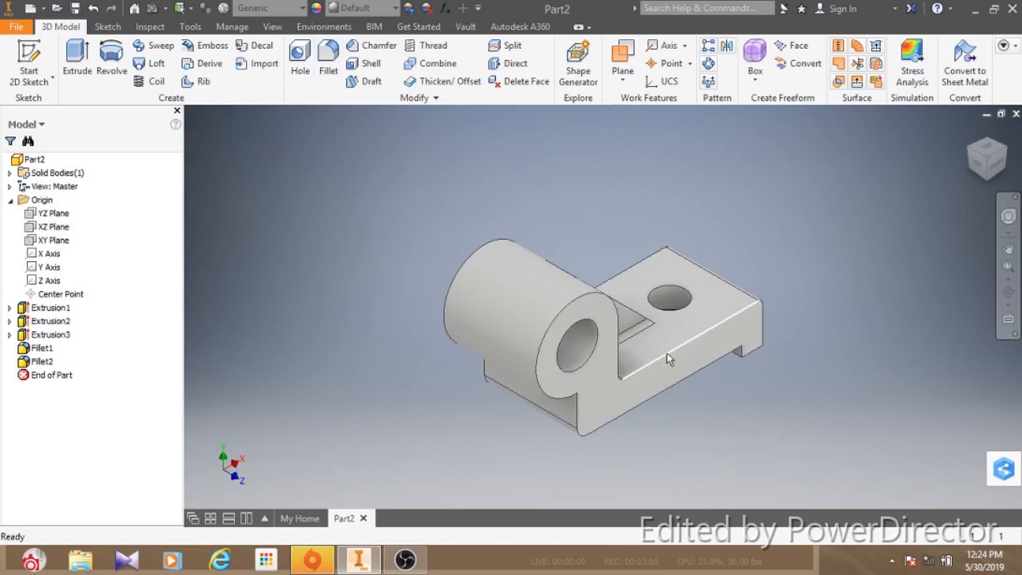
Step: Change the whole part's appearance to Dark Green from the Inventor Material Library
left_click(997, 163)
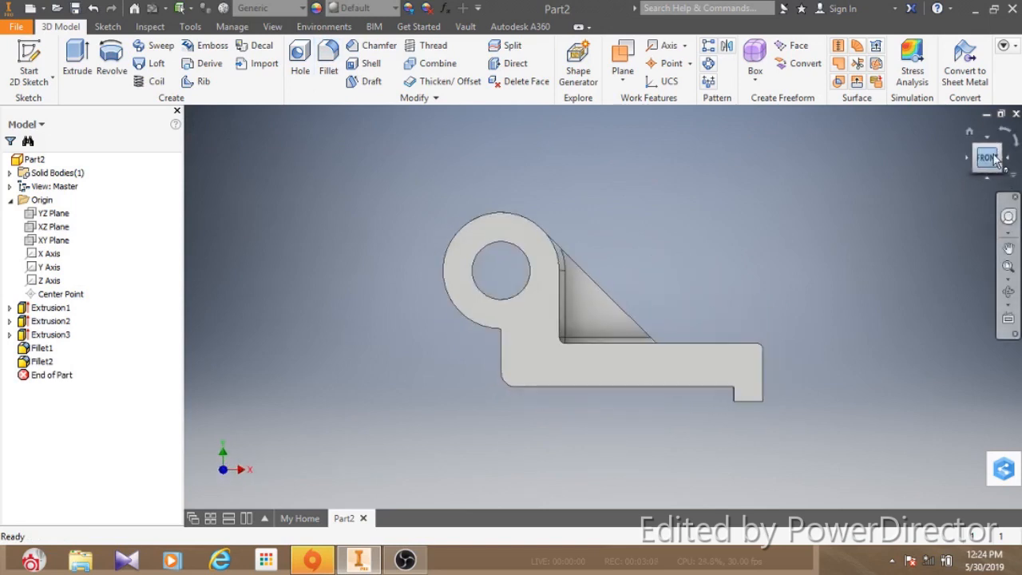
left_click(1002, 149)
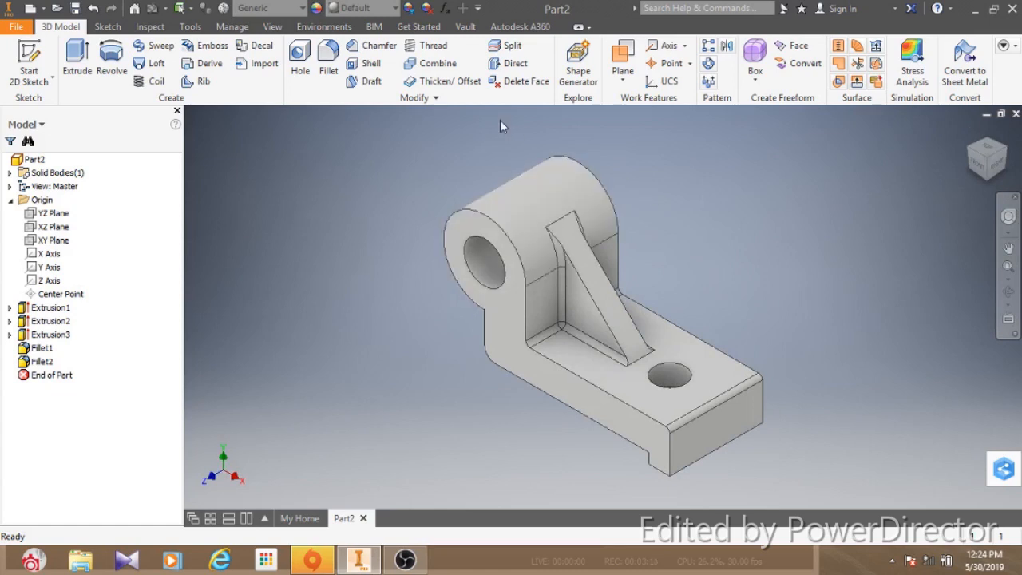
left_click(394, 9)
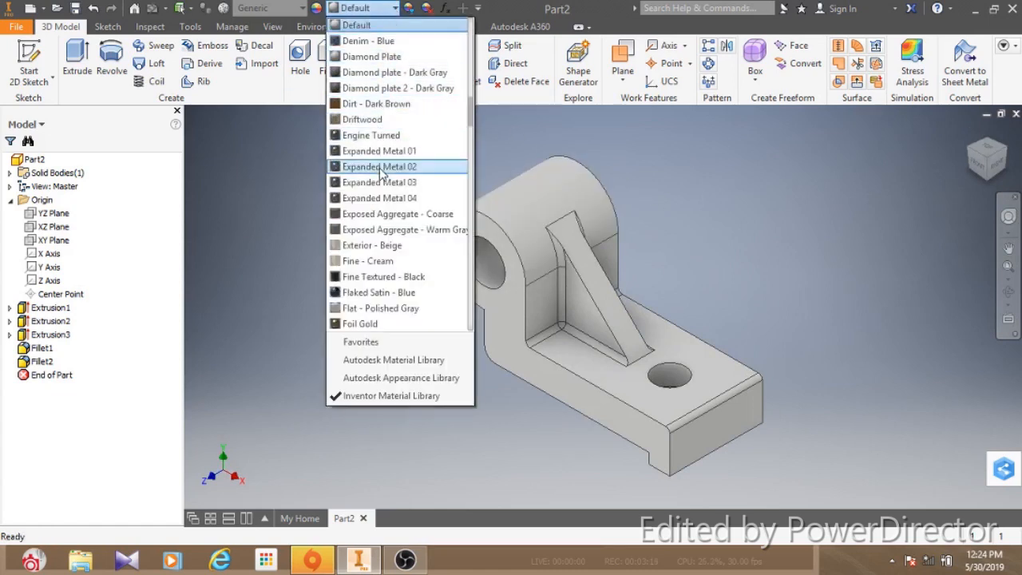
scroll(385, 170, "up", 3)
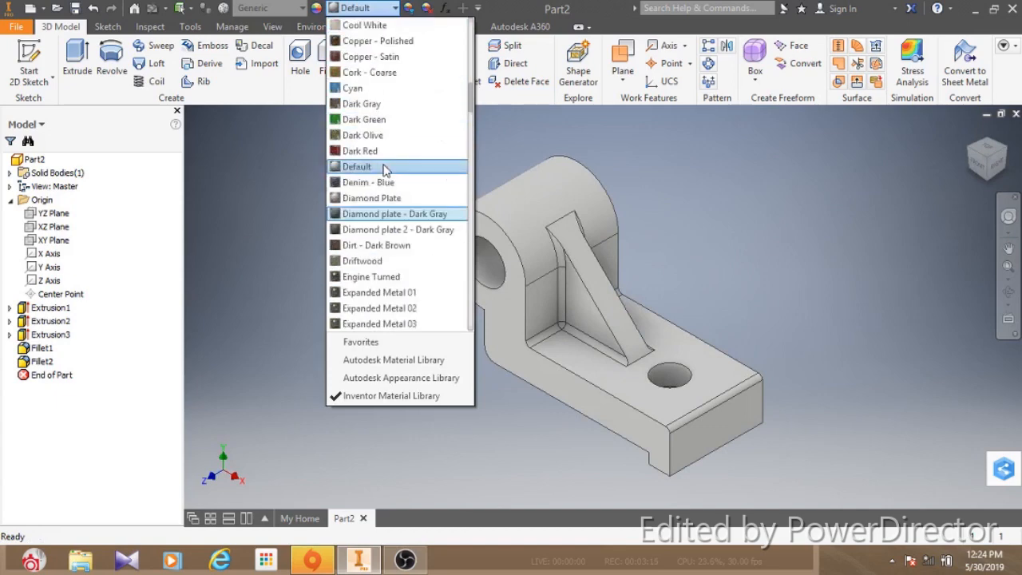
left_click(377, 121)
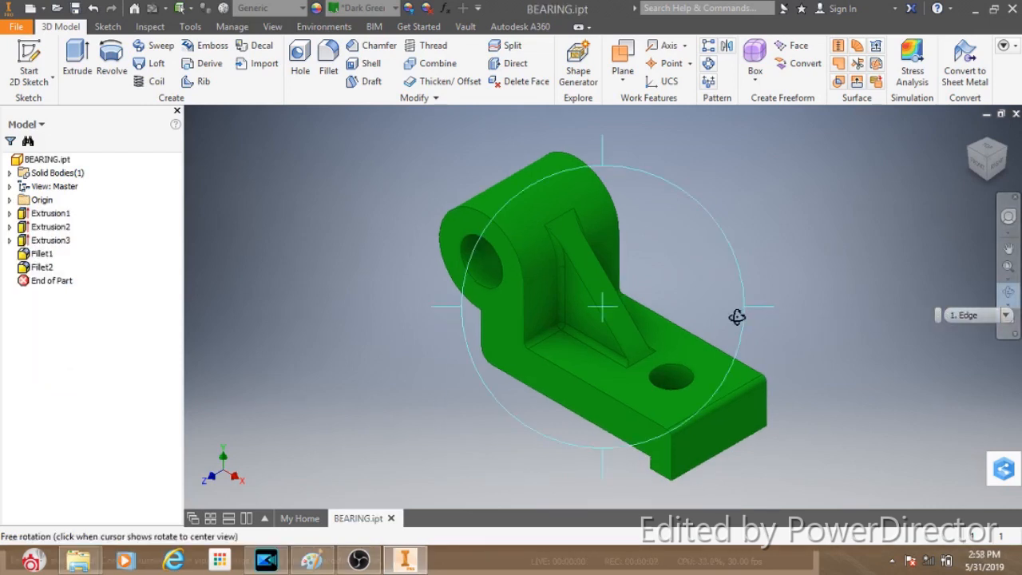
Step: Examine the finished green bracket from several angles, including its front profile and the ring, rib and arm hole
left_click_drag(598, 308, 427, 209)
left_click_drag(599, 309, 466, 258)
key("Escape")
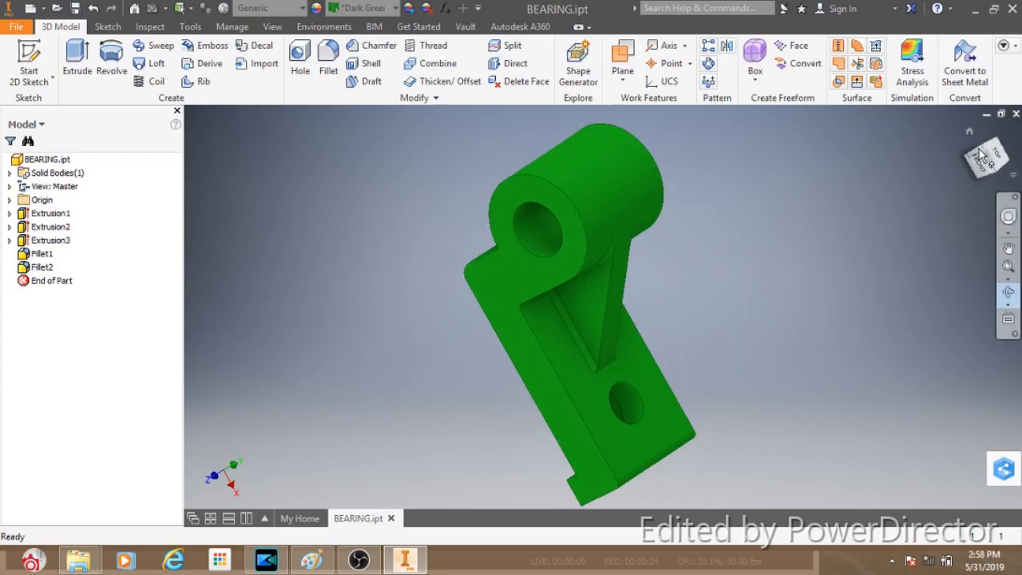
left_click(984, 153)
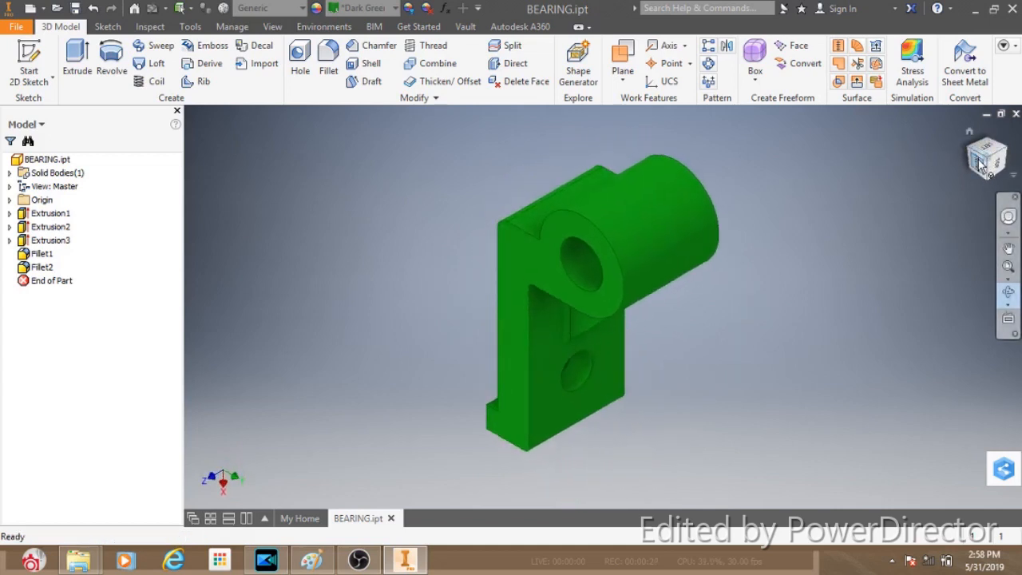
left_click(981, 162)
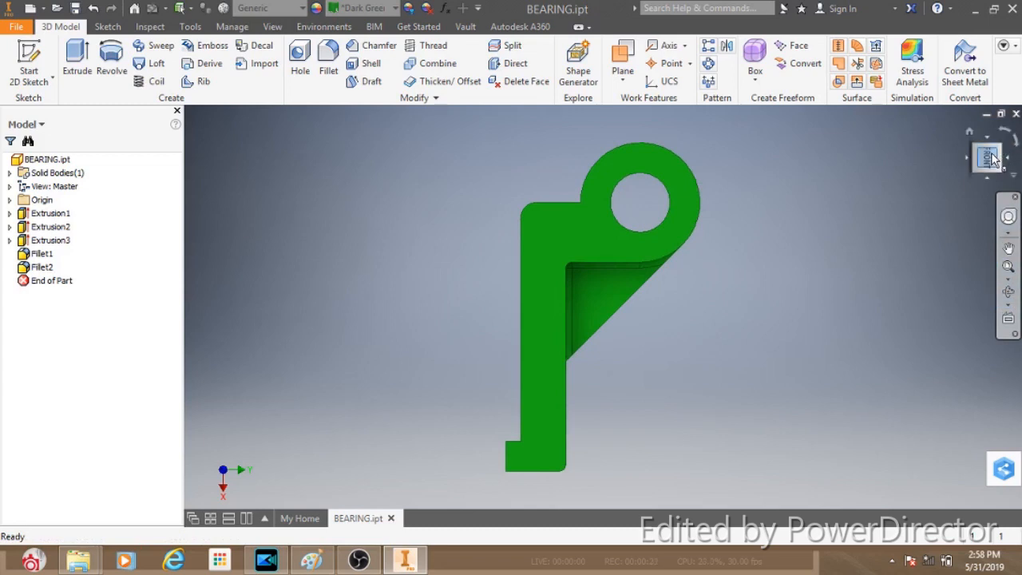
left_click(1011, 136)
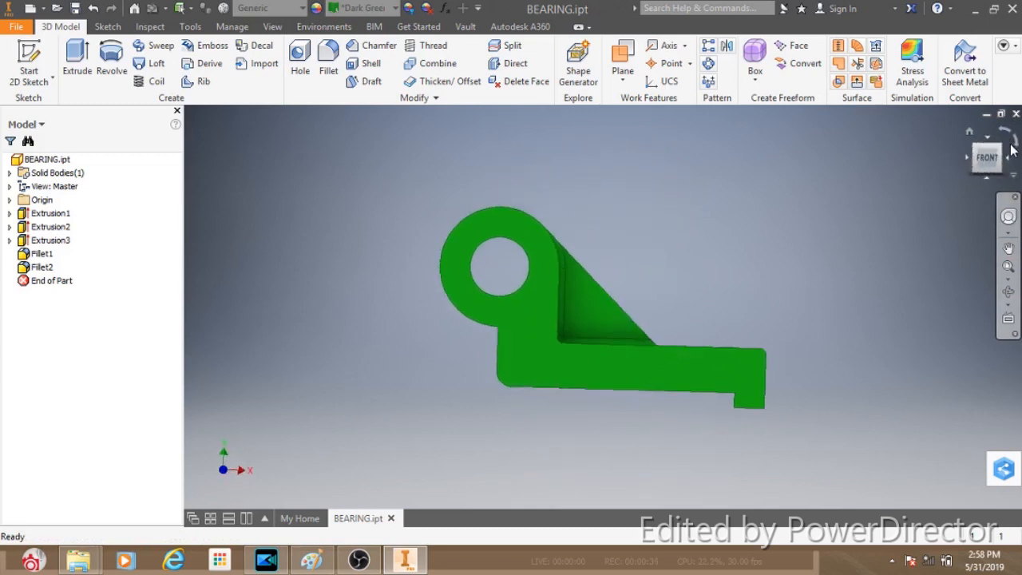
left_click(1000, 149)
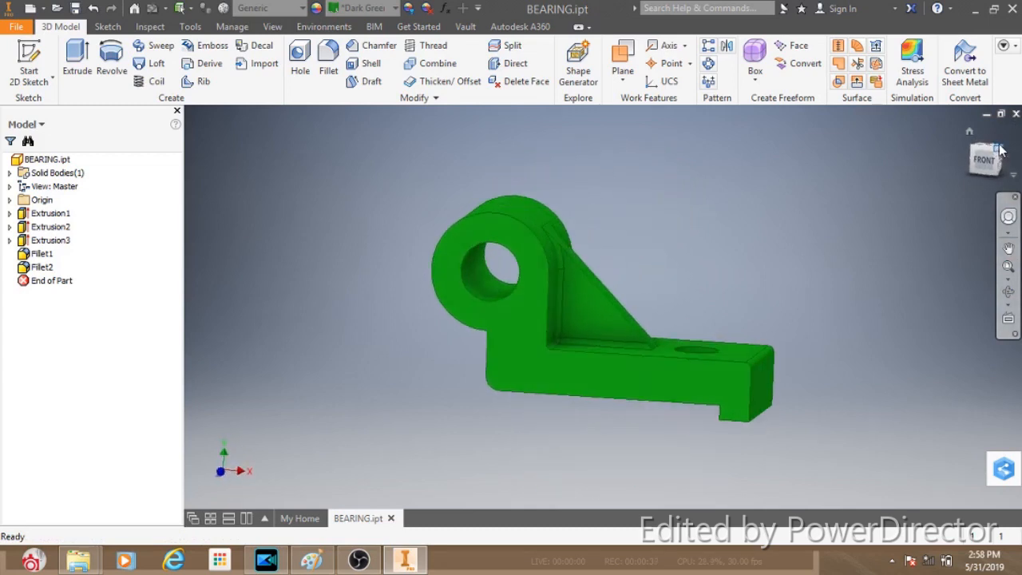